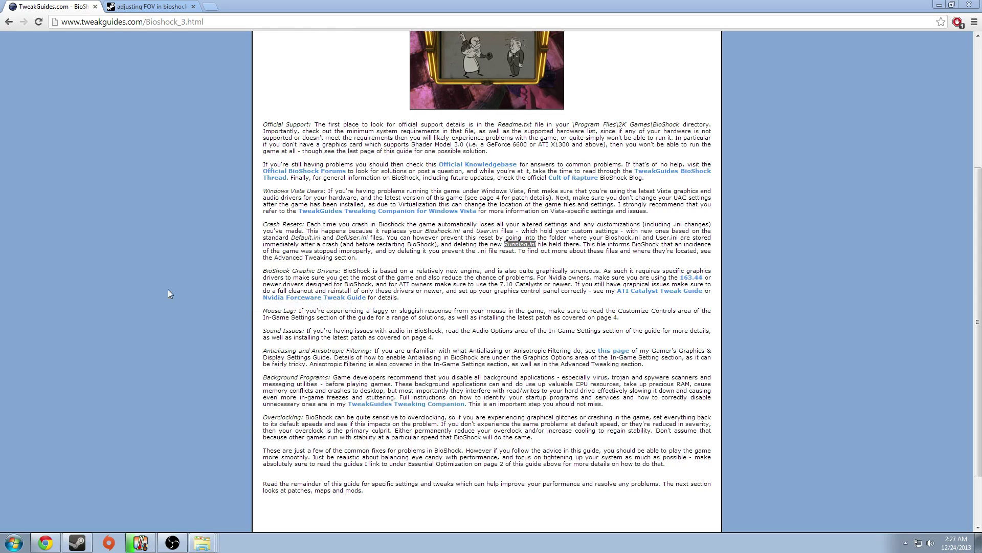
- Browse from Local Disk (C:) through Users to the user's AppData folder
double_click(205, 163)
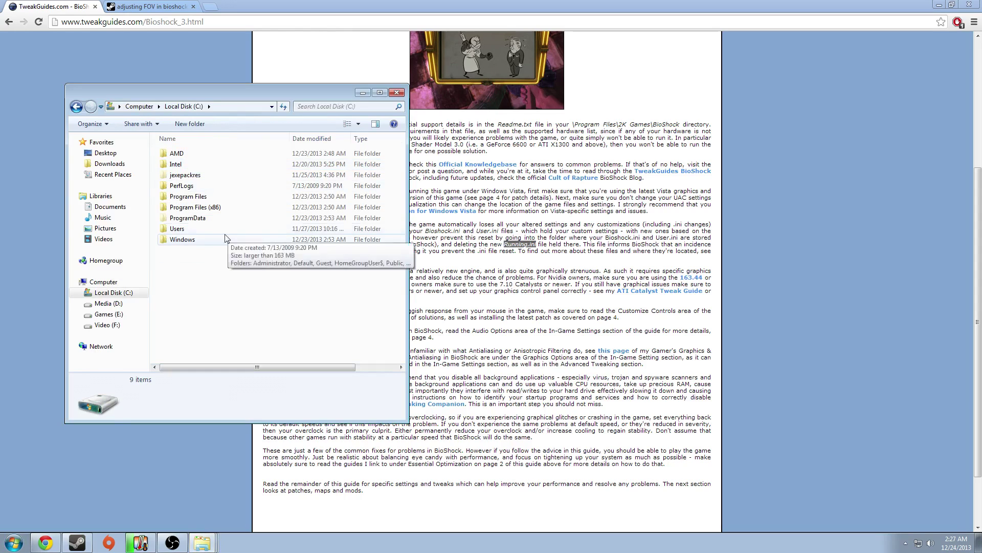
double_click(195, 228)
double_click(194, 206)
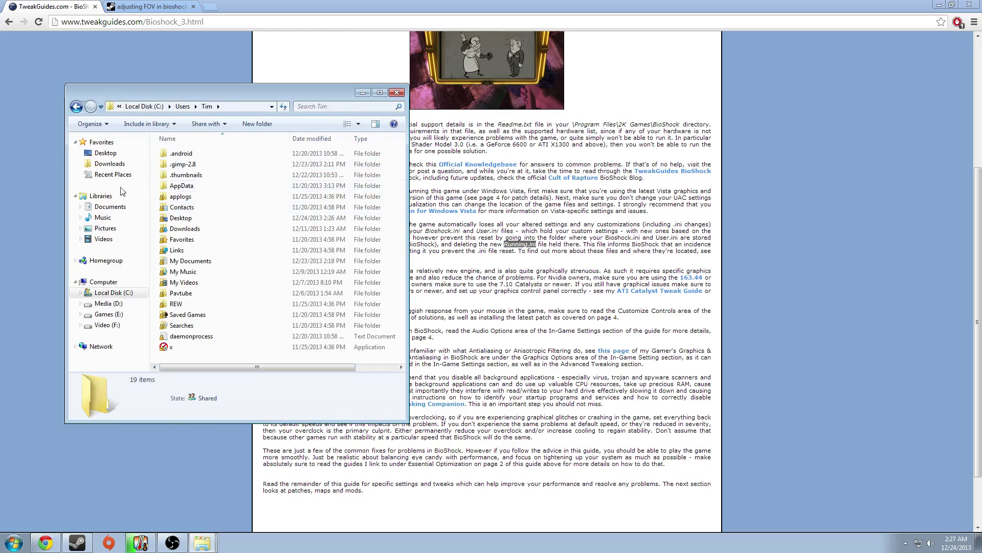
double_click(184, 186)
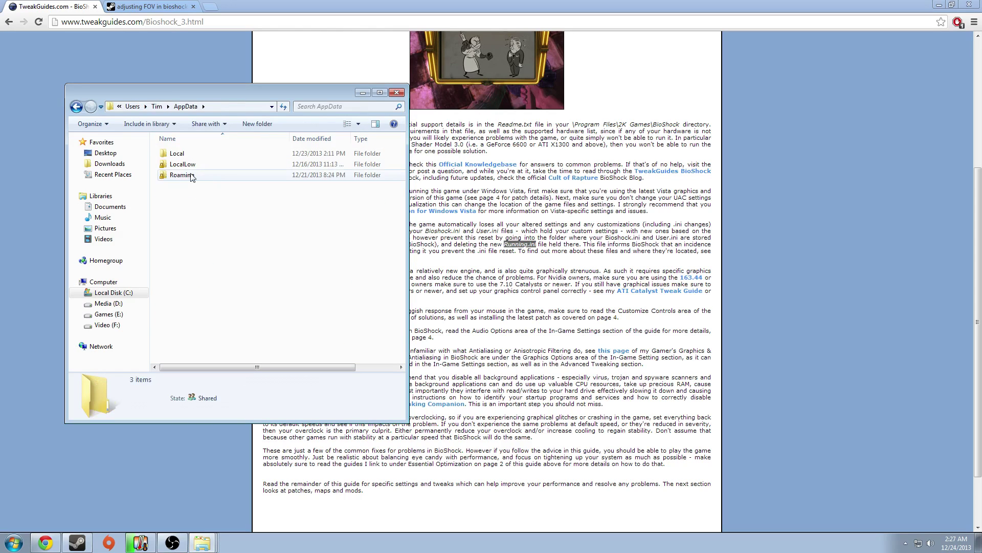
left_click(190, 176)
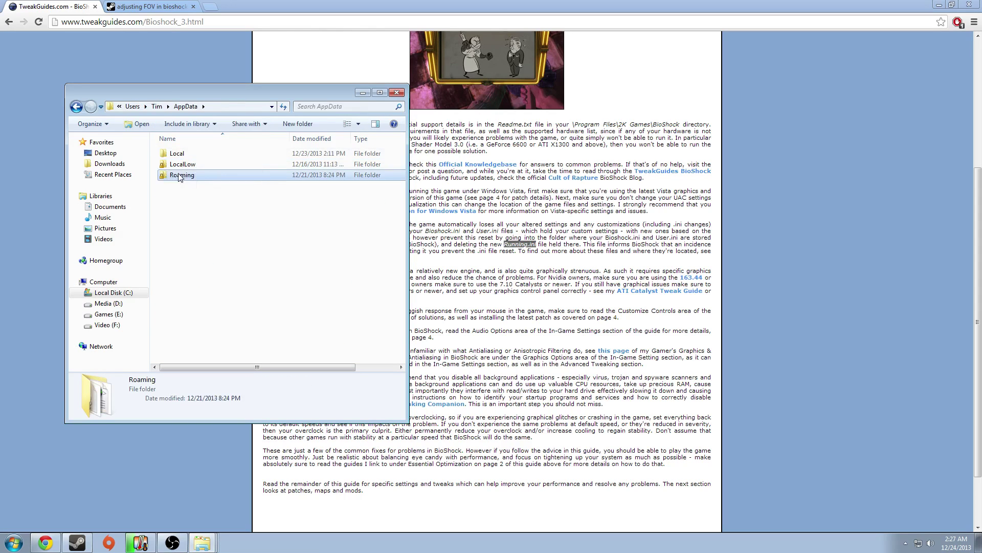
- In Folder and search options, choose Show hidden files, folders and drives, and confirm
left_click(91, 124)
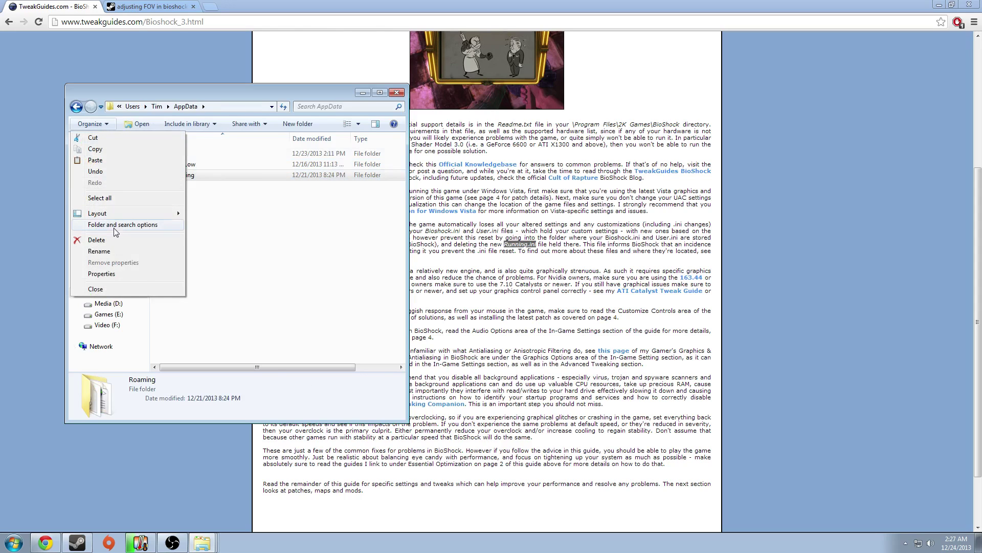
left_click(118, 226)
left_click(119, 149)
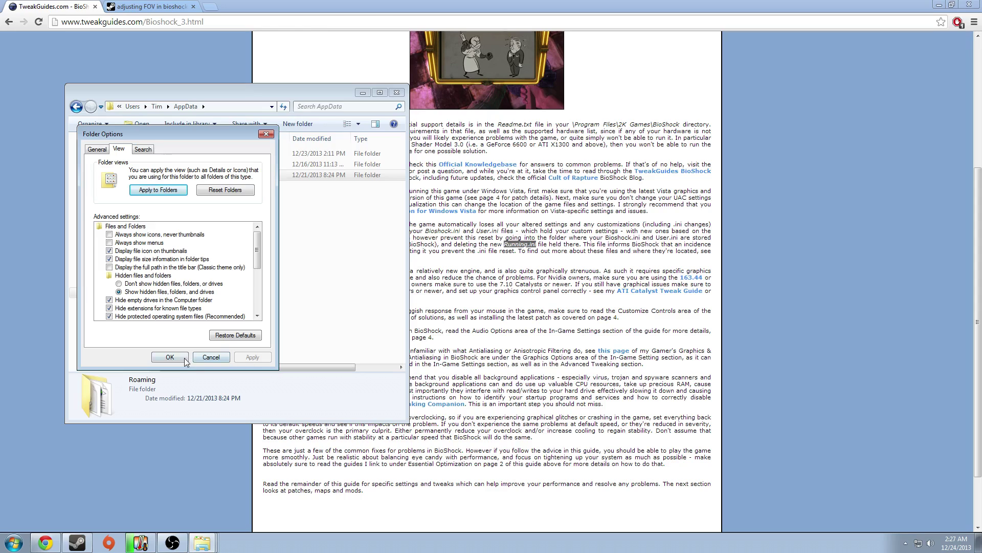
left_click(211, 357)
- Open Roaming\Bioshock and select the bioshock configuration file
double_click(177, 175)
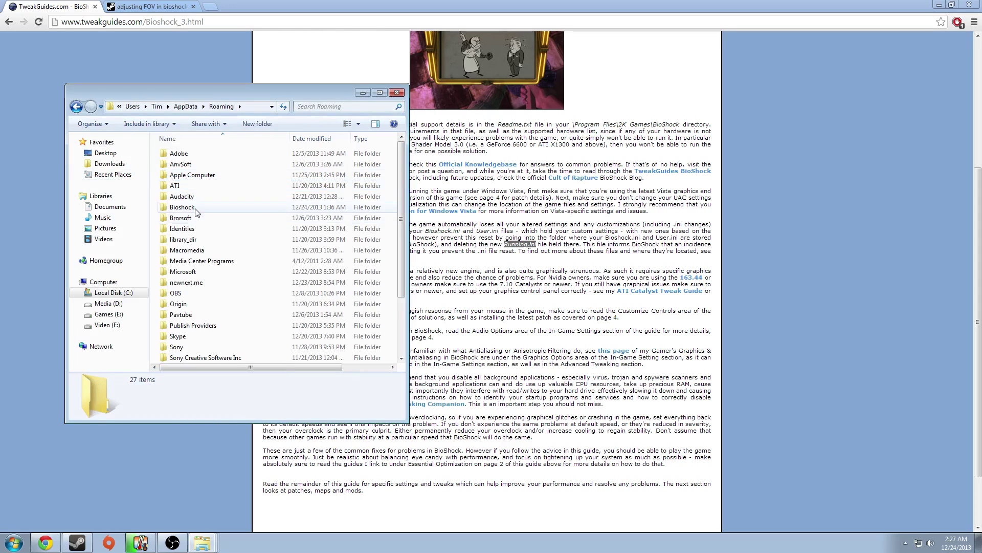
double_click(182, 208)
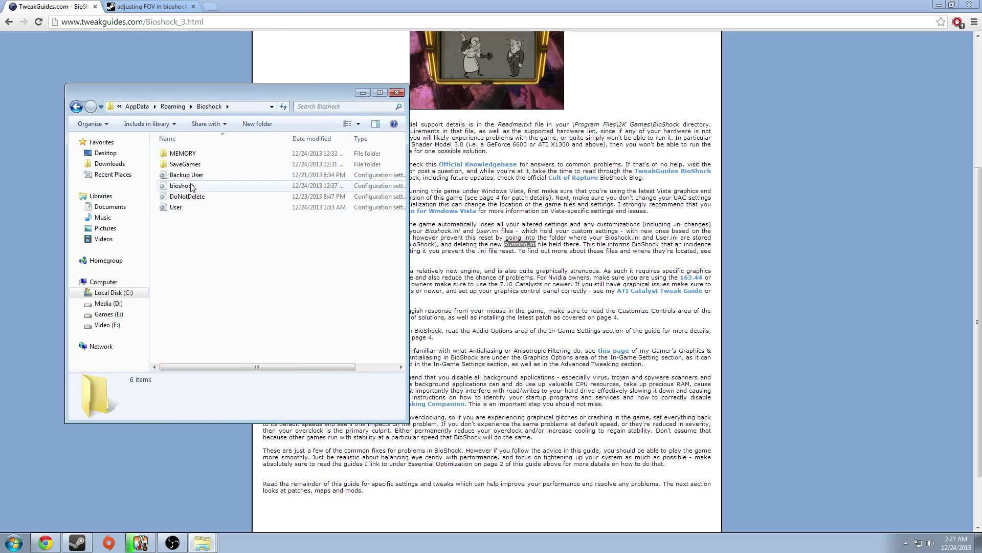
left_click(189, 187)
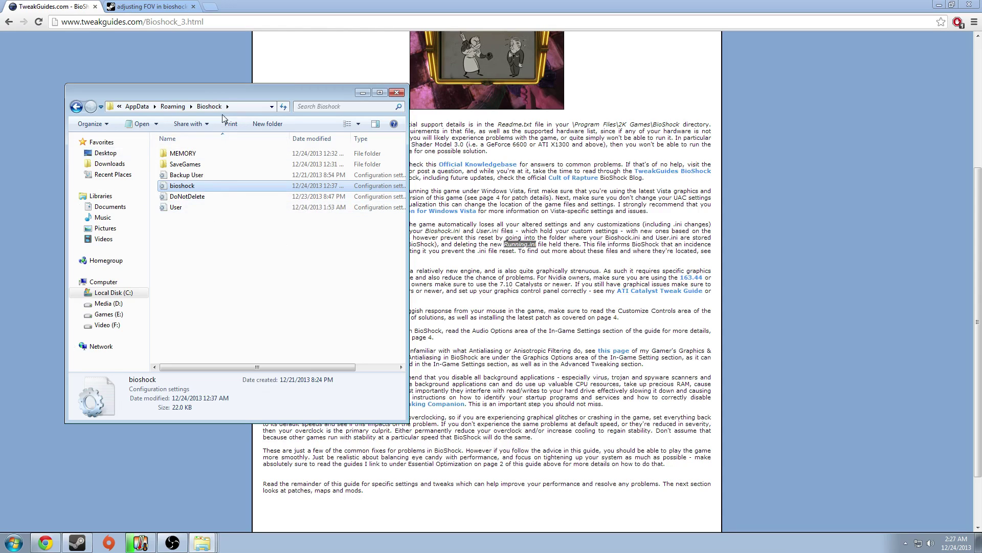
- Rearrange the windows, then bring back the Bioshock folder window from the taskbar list
left_click_drag(226, 96, 228, 85)
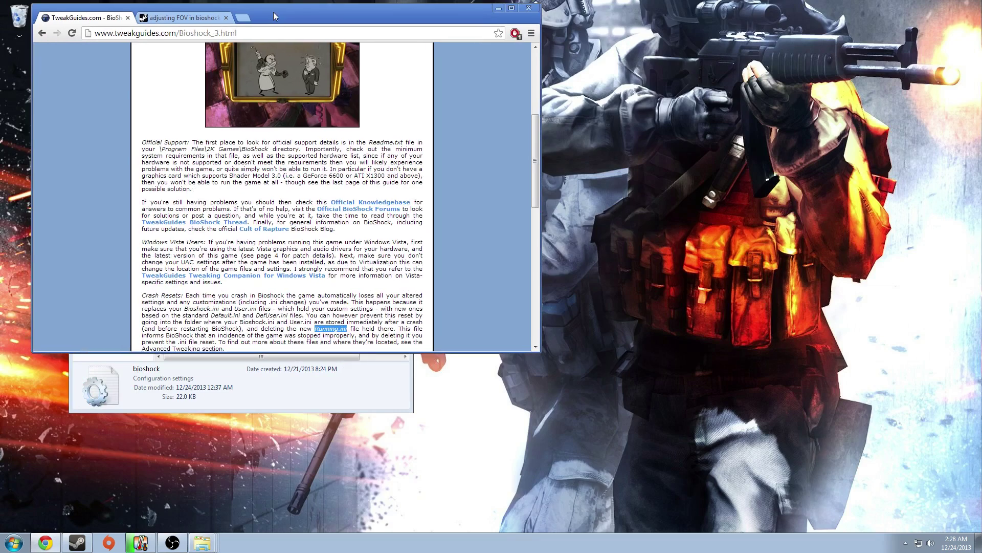
double_click(235, 11)
double_click(21, 16)
left_click_drag(219, 321, 240, 239)
double_click(318, 10)
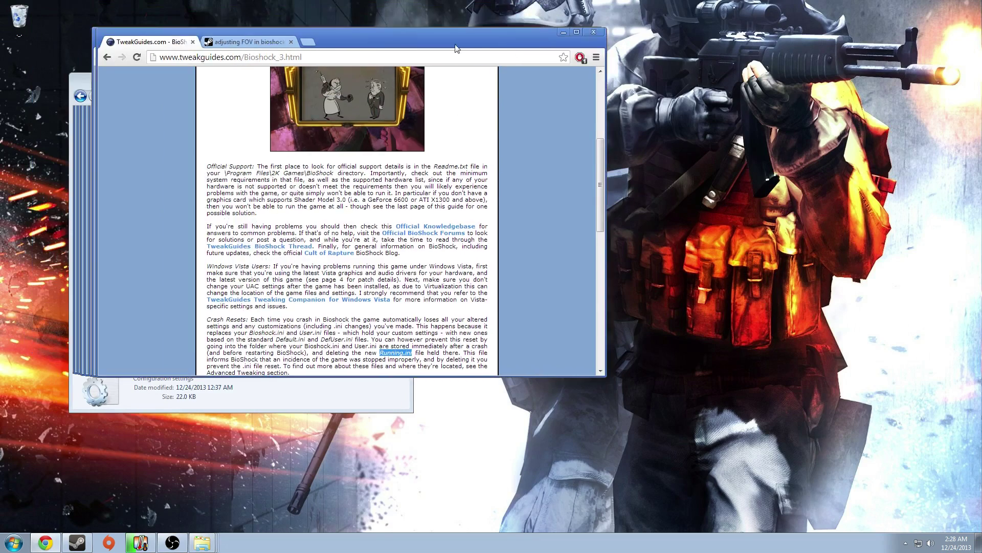
left_click(202, 542)
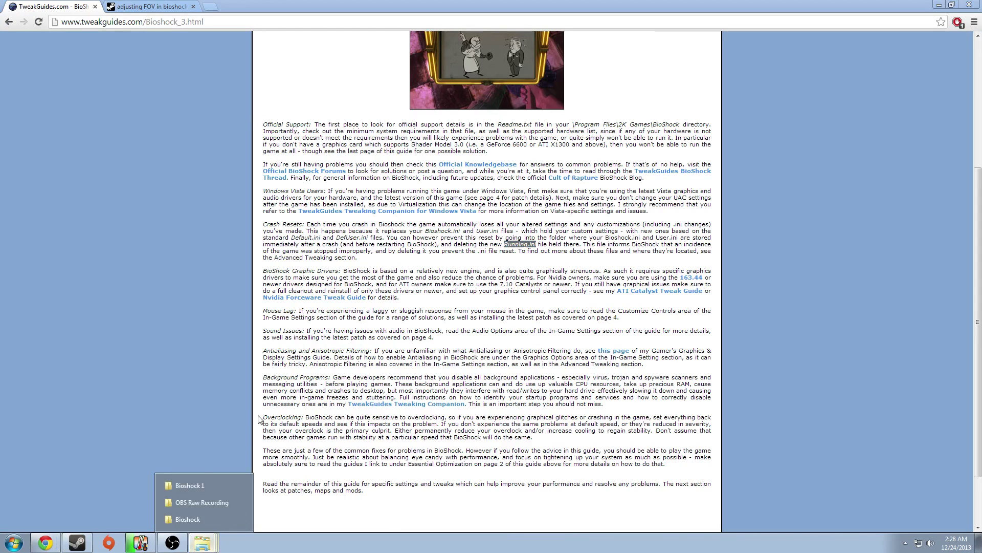
left_click(187, 516)
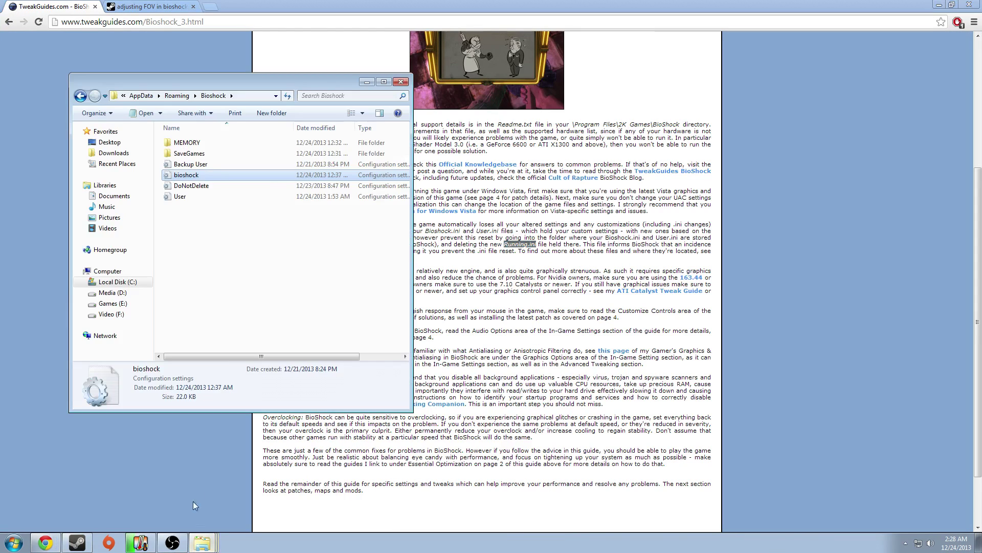
- Highlight the G-2 compatibility-mode advice in the Steam forum thread
left_click_drag(276, 88, 202, 70)
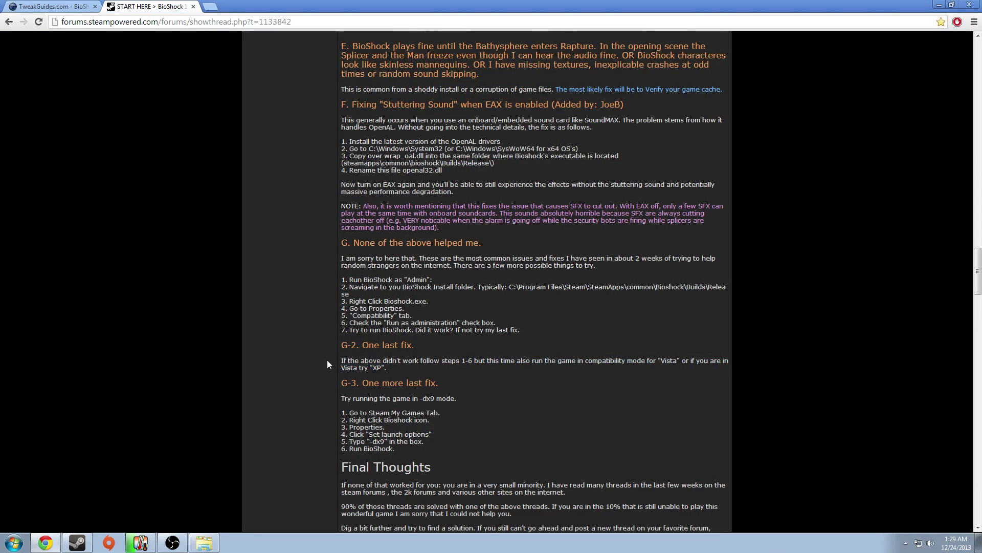
left_click_drag(339, 360, 622, 369)
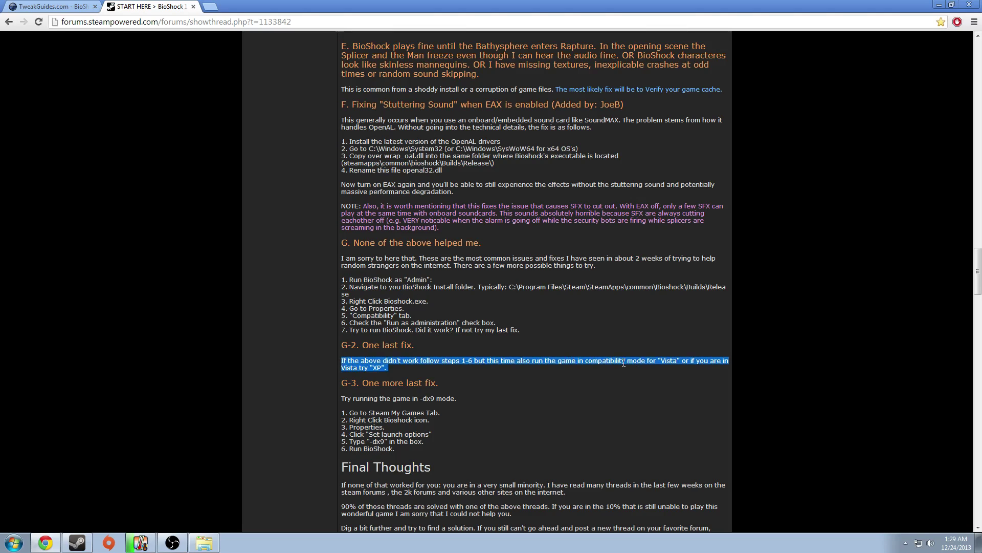
left_click(281, 293)
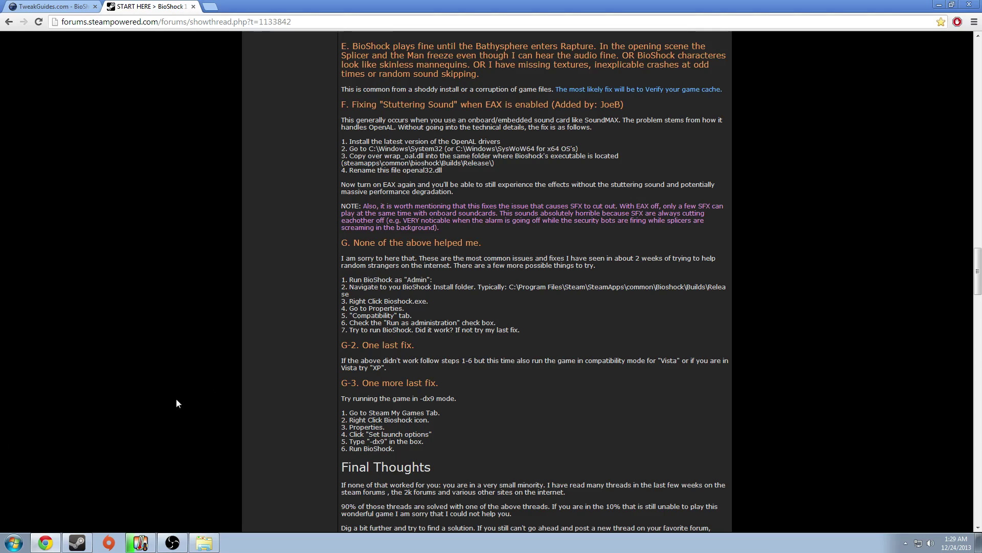
left_click_drag(346, 368, 569, 362)
- Bring up the Computer window listing the drives
left_click(566, 364)
left_click(14, 543)
key("Escape")
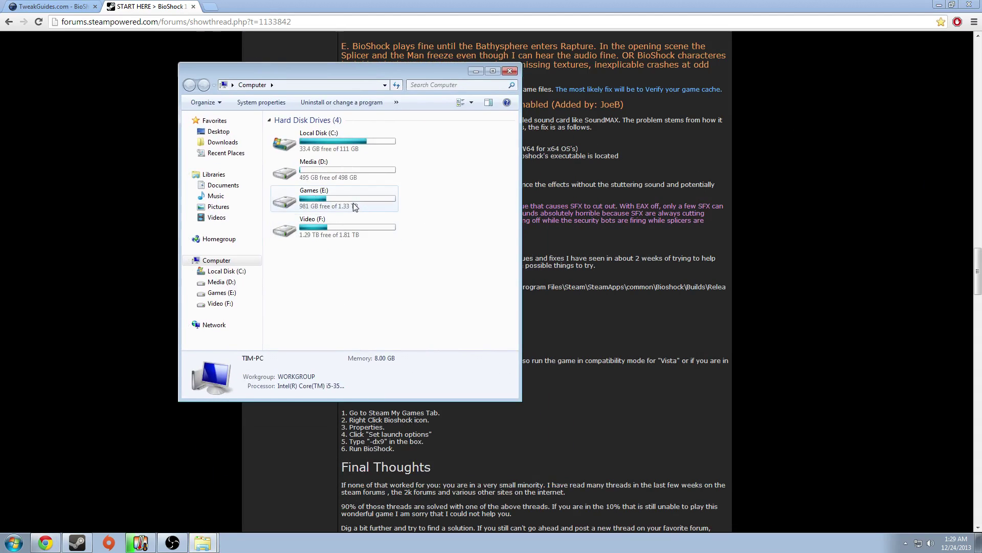
- Browse to E:\Steamlibrary\steamapps\common\Bioshock\Builds\Release
double_click(355, 206)
double_click(313, 143)
double_click(307, 133)
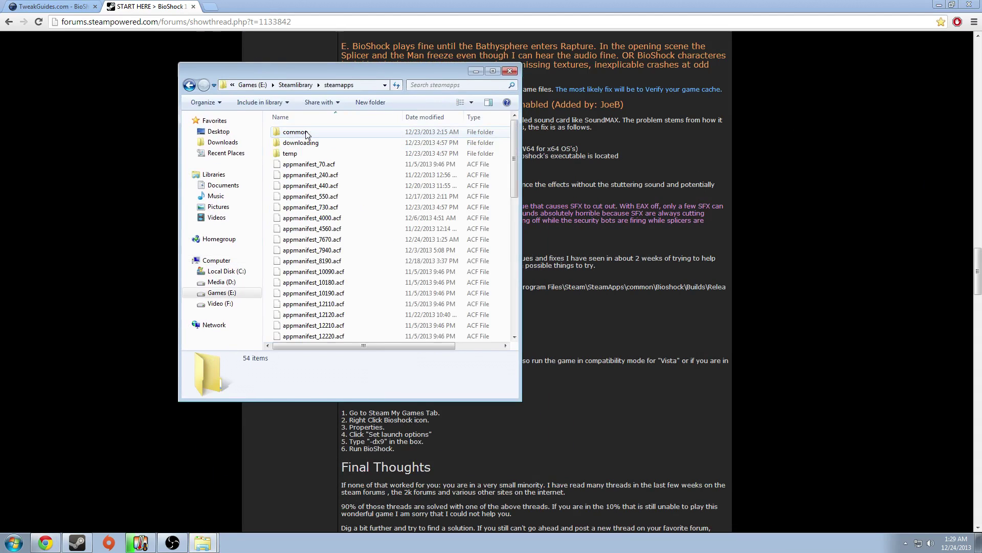
left_click(298, 134)
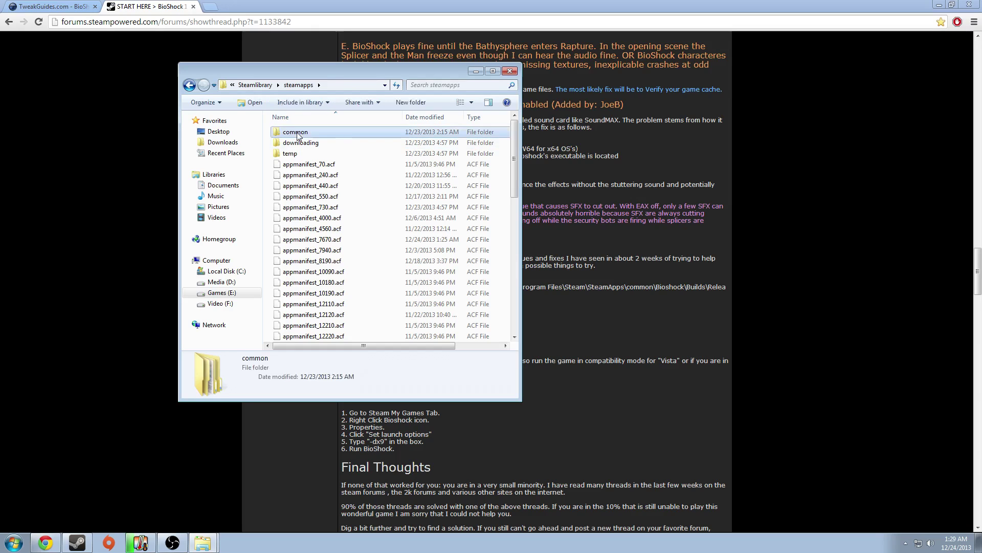
double_click(298, 134)
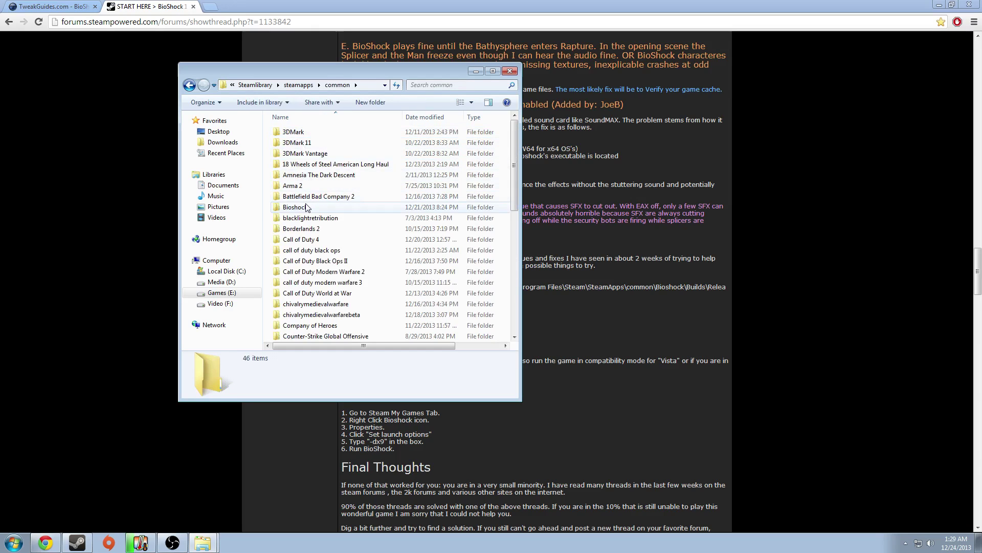
double_click(307, 207)
double_click(307, 133)
double_click(307, 132)
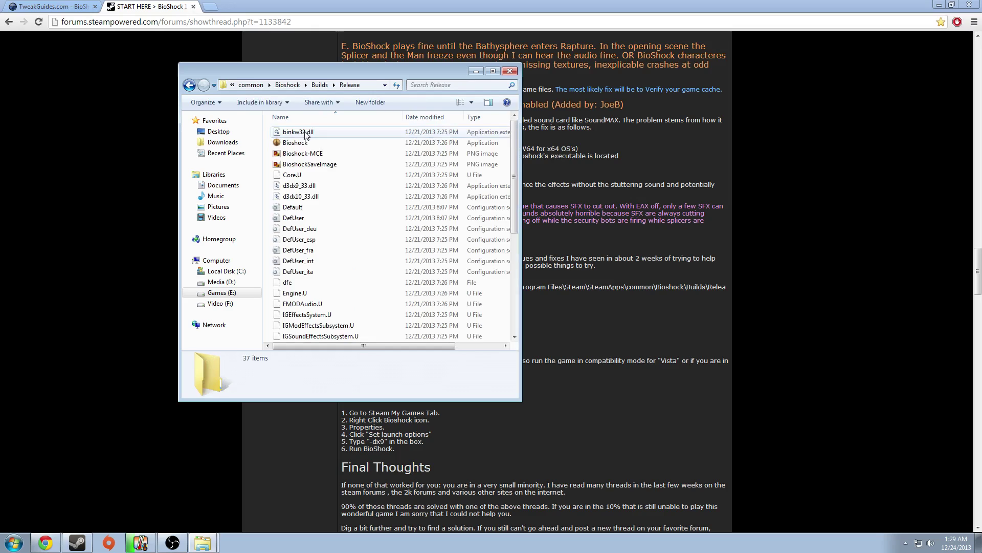
- In the Bioshock executable's properties, enable compatibility mode for Windows 7
right_click(303, 144)
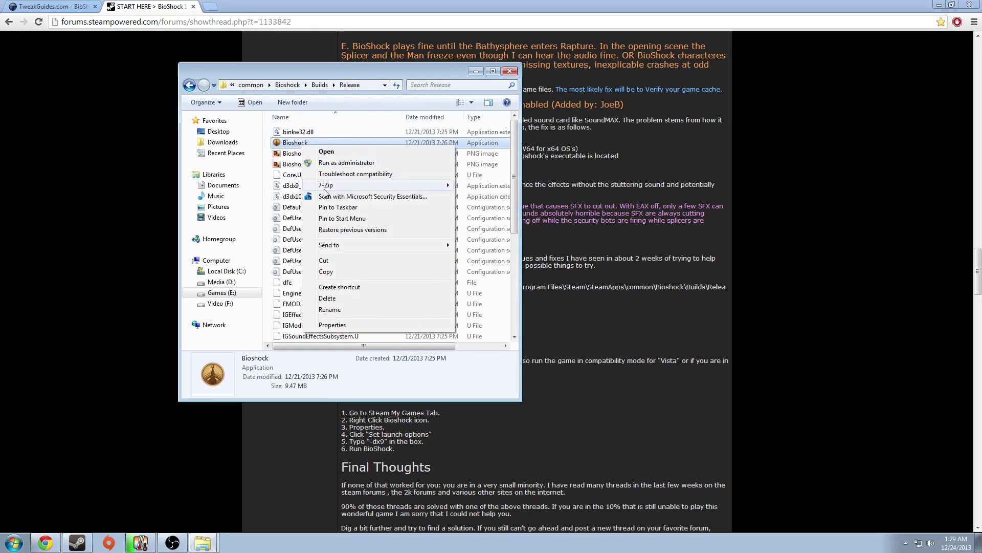
left_click(333, 326)
left_click(353, 170)
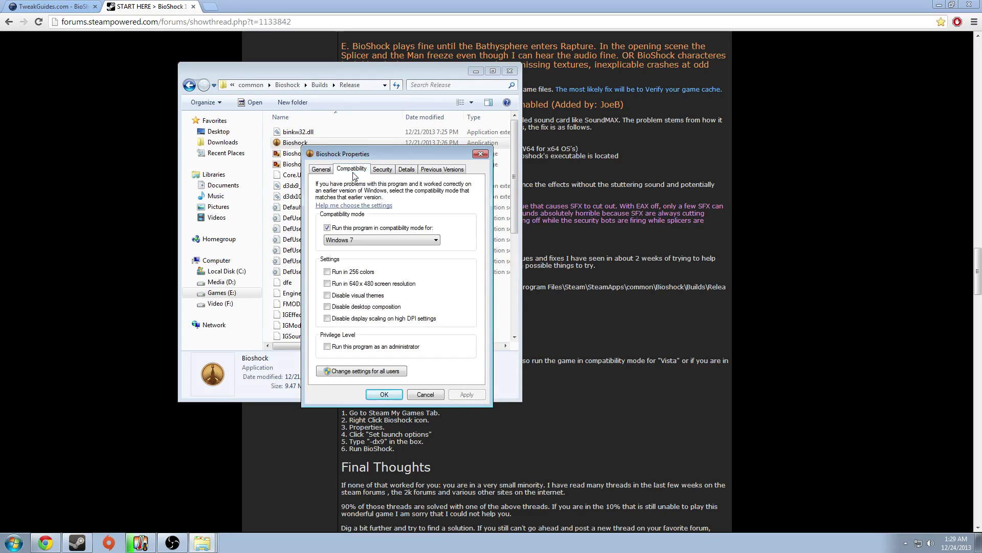
left_click(327, 228)
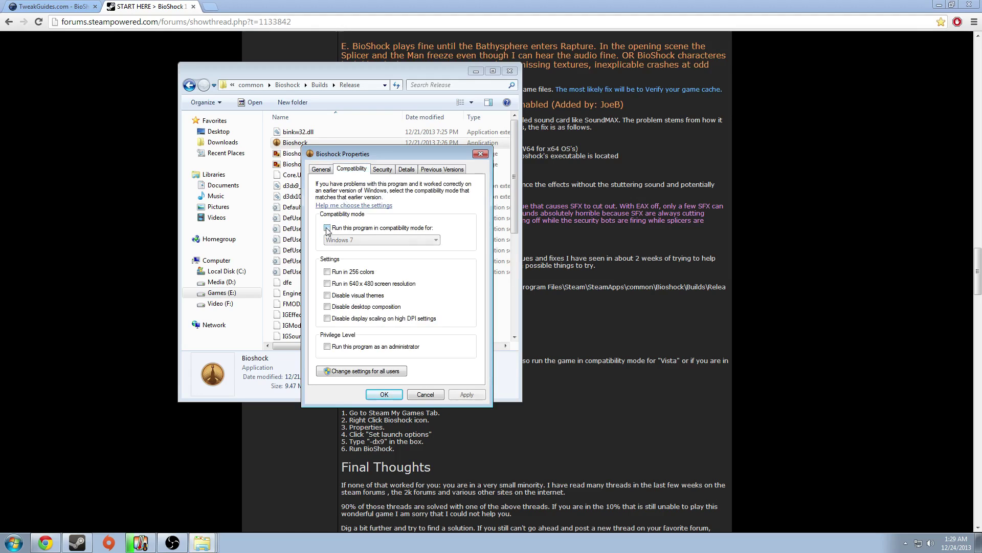
left_click(327, 228)
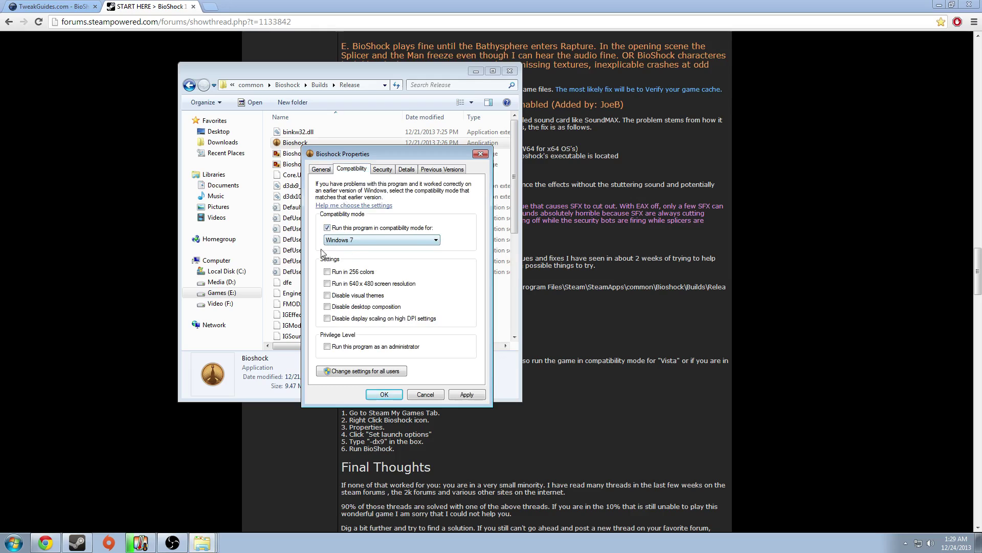
left_click(393, 241)
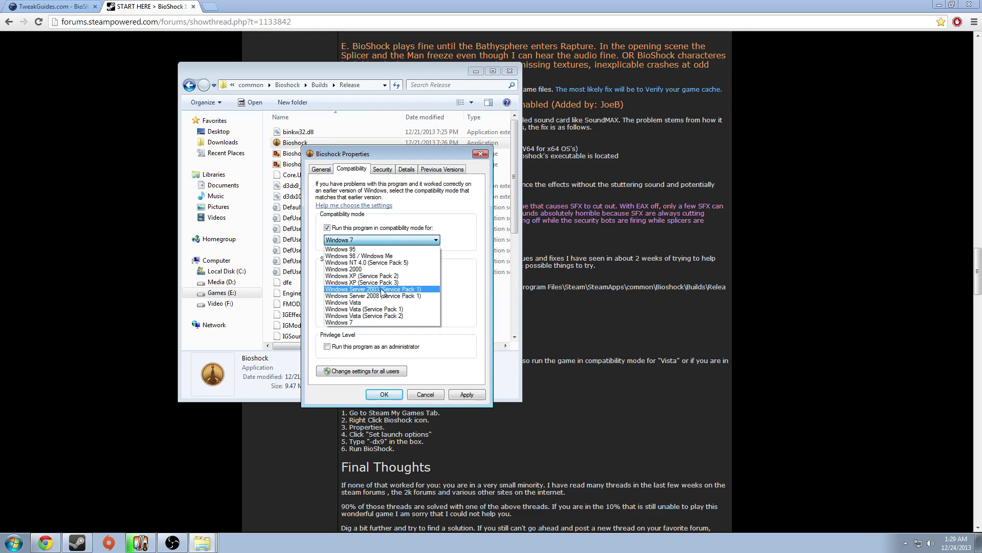
left_click(466, 270)
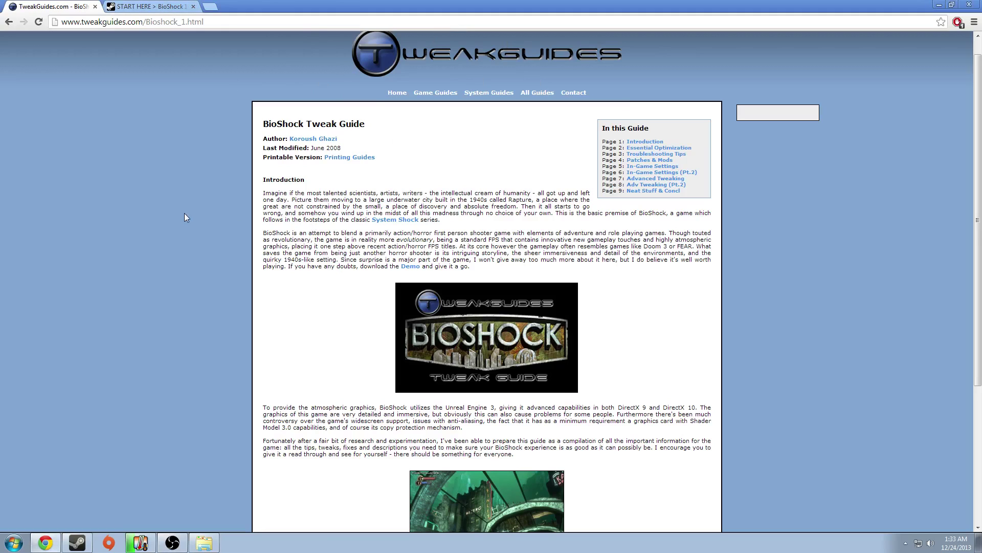
- Jump to Page 5: In-Game Settings using the guide's page dropdown
scroll(199, 198, "down", 4)
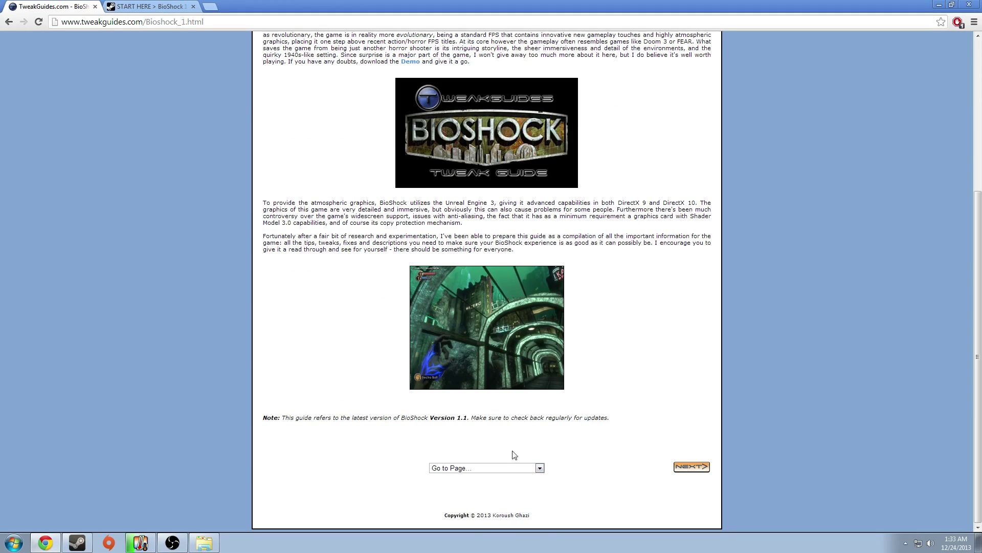
left_click(539, 468)
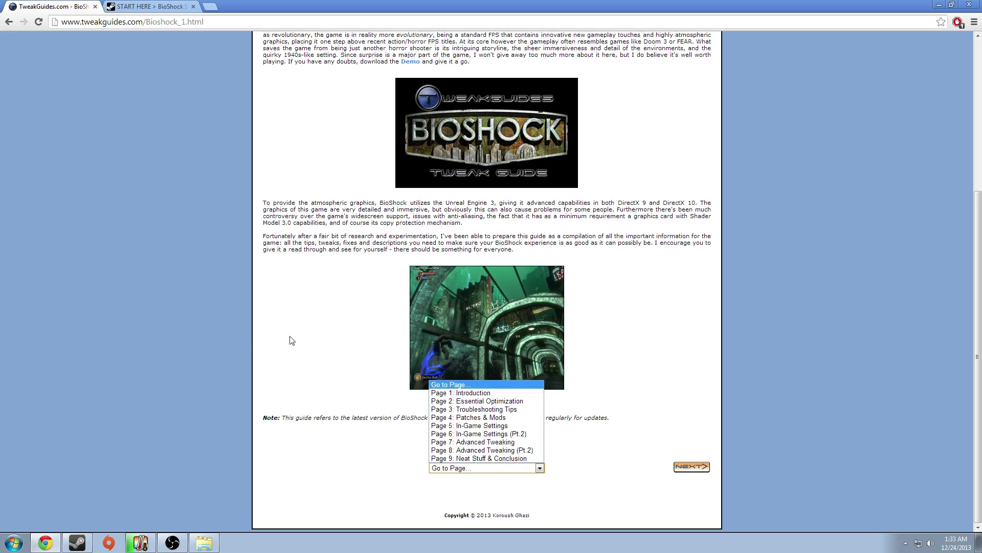
left_click(501, 426)
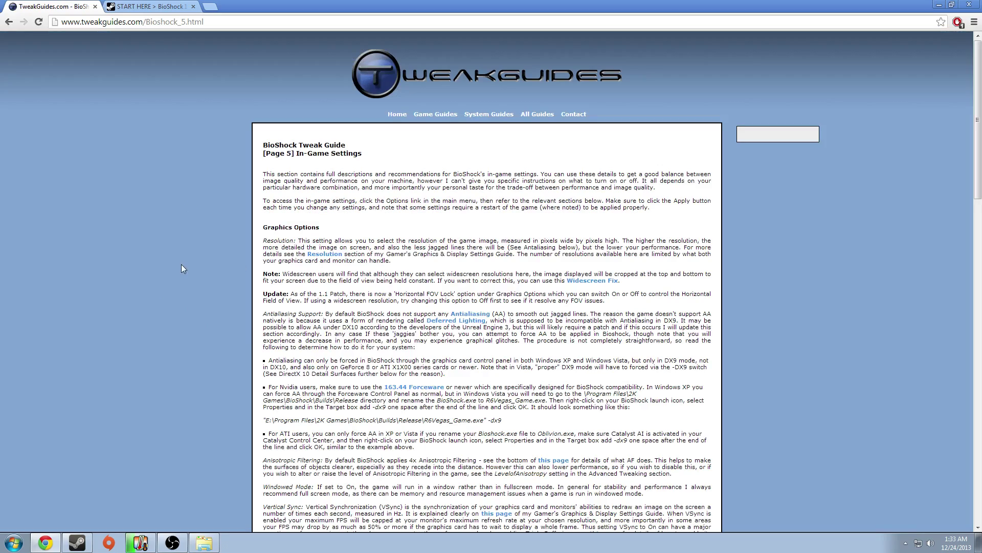
scroll(353, 362, "down", 5)
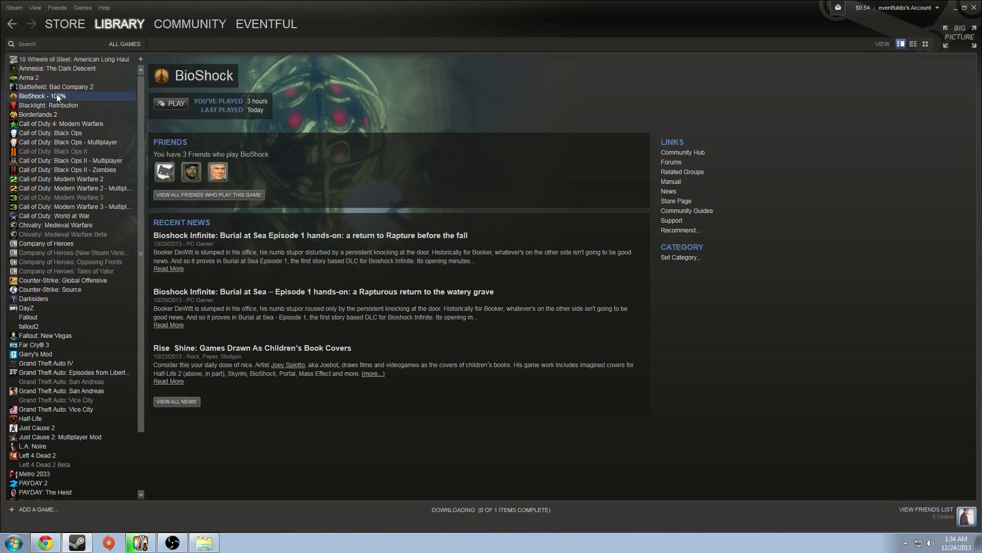
right_click(39, 95)
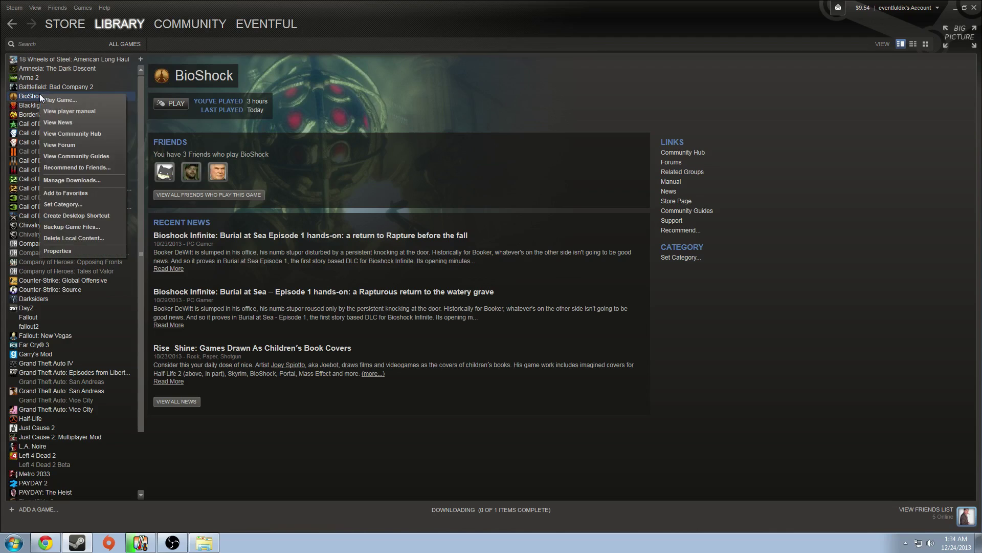
- From BioShock's Steam properties, run Verify Integrity of Game Cache under Local Files
left_click(84, 249)
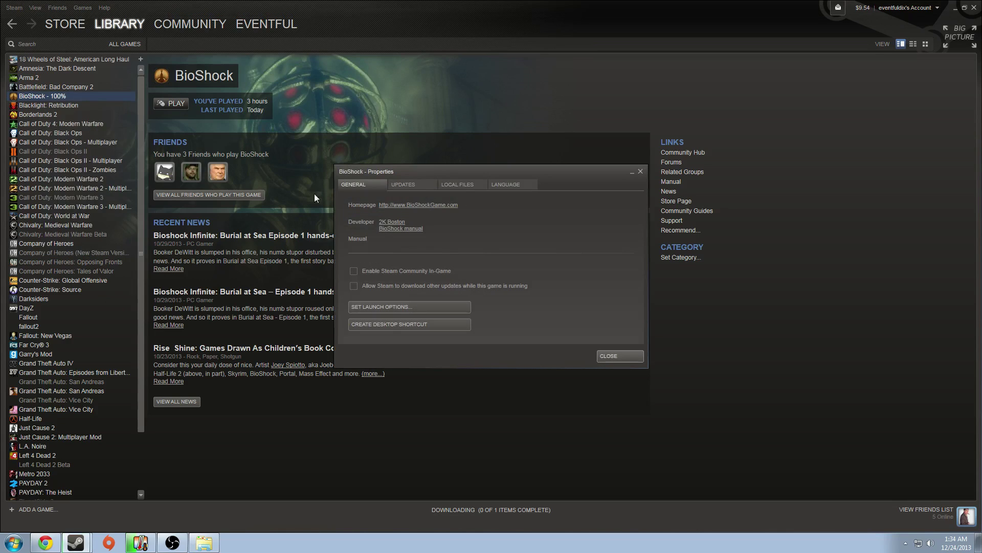
left_click(353, 271)
left_click(459, 186)
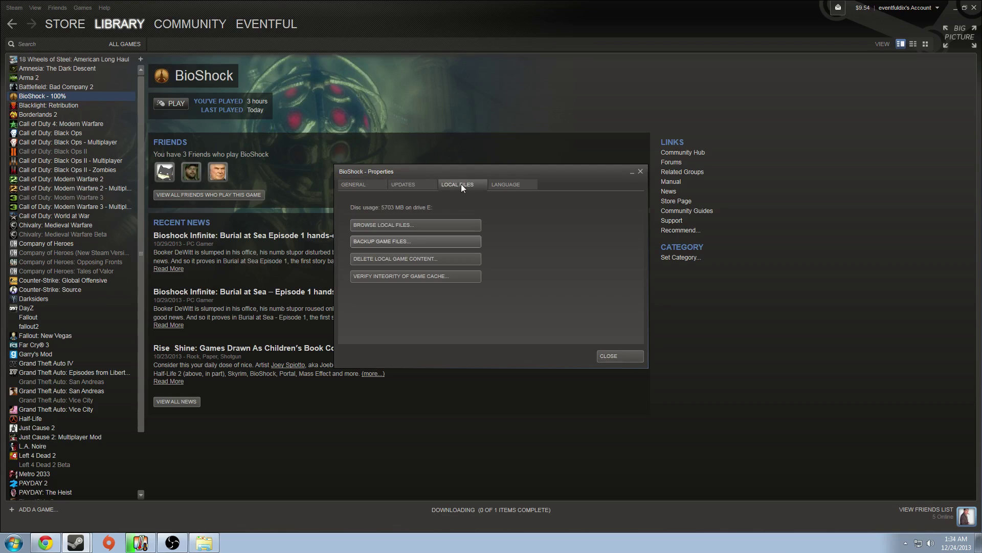
left_click(387, 273)
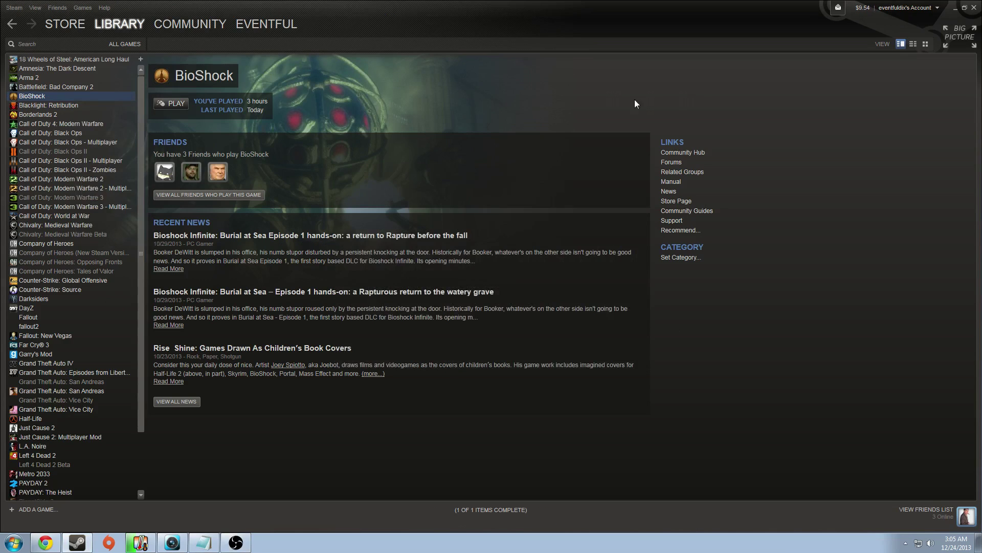
- Append ', -nosound' after -nointro in BioShock's launch options, then close Properties
right_click(55, 96)
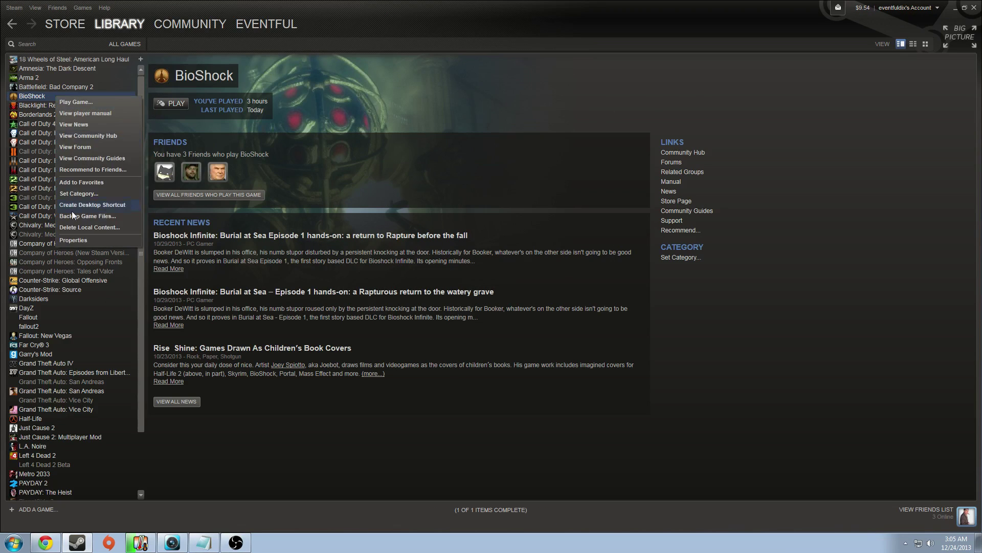
left_click(80, 239)
left_click(379, 305)
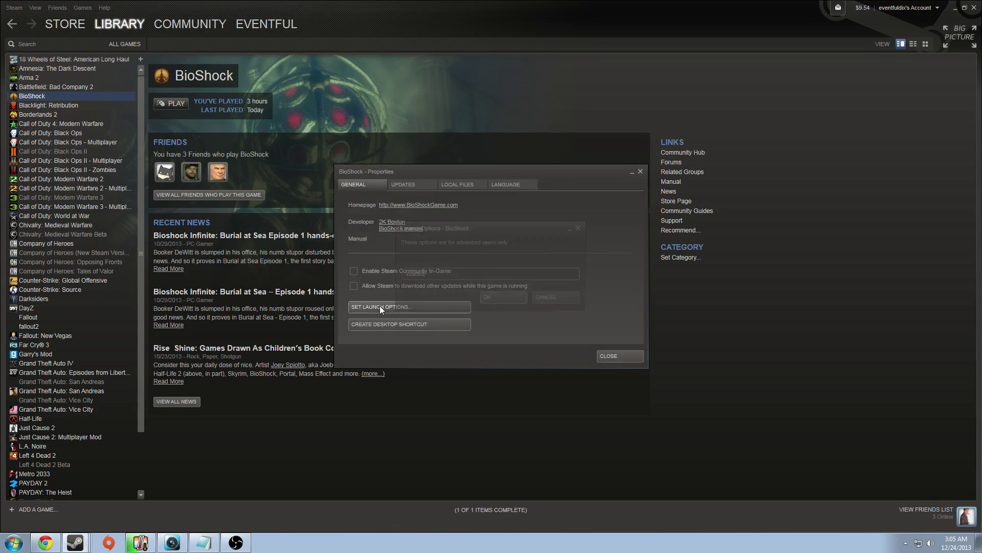
left_click_drag(440, 275, 361, 271)
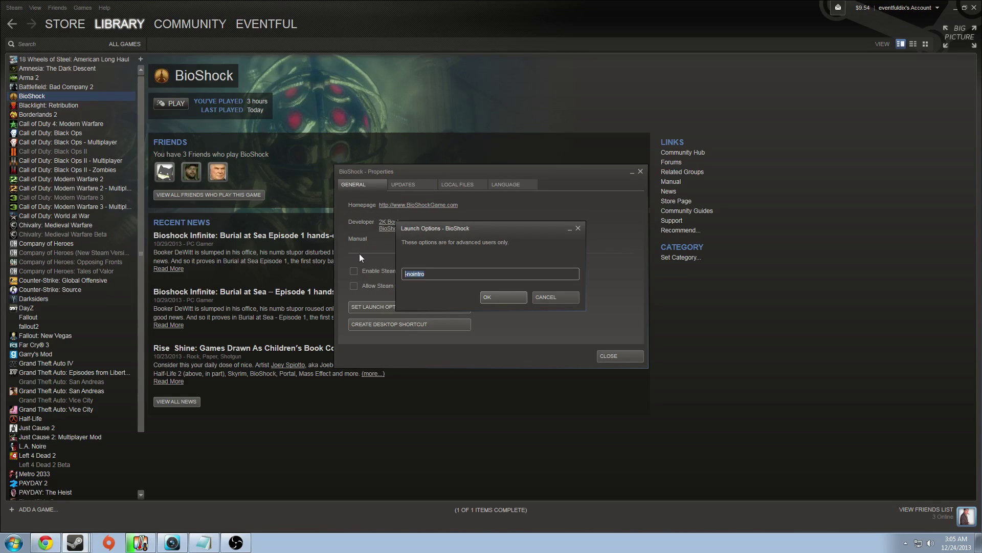
left_click(476, 275)
type(", -nosound")
key("Return")
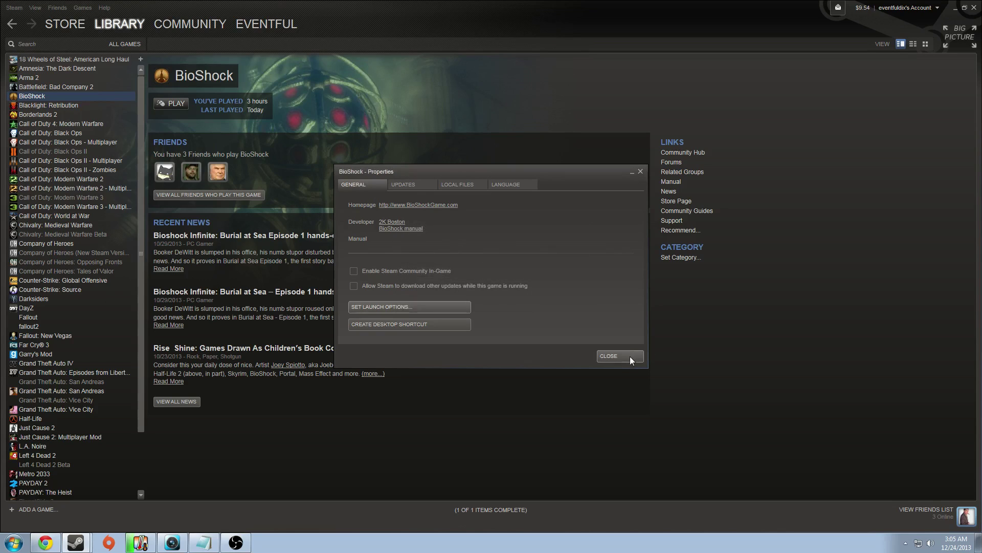
left_click(13, 542)
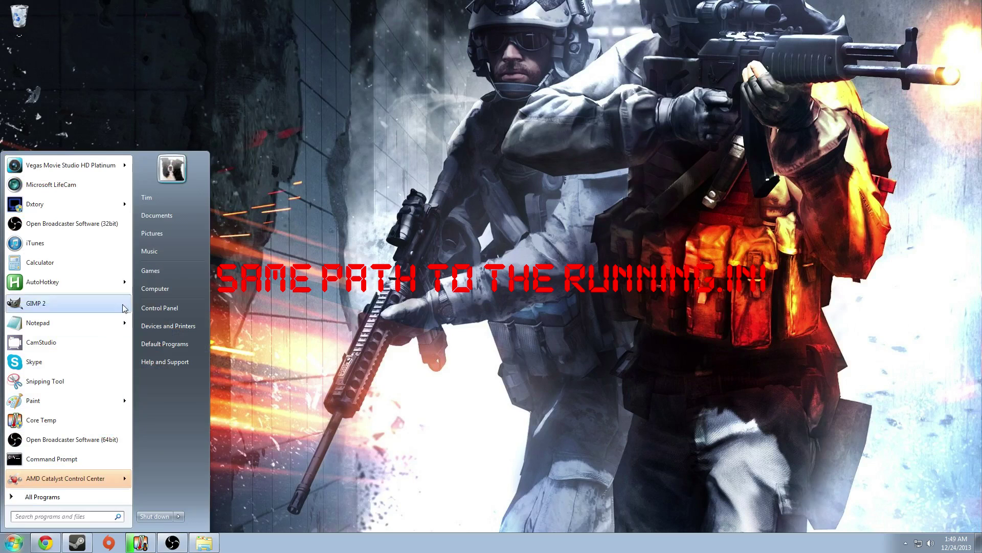
- Browse from Local Disk (C:) to the user's AppData folder
left_click(158, 290)
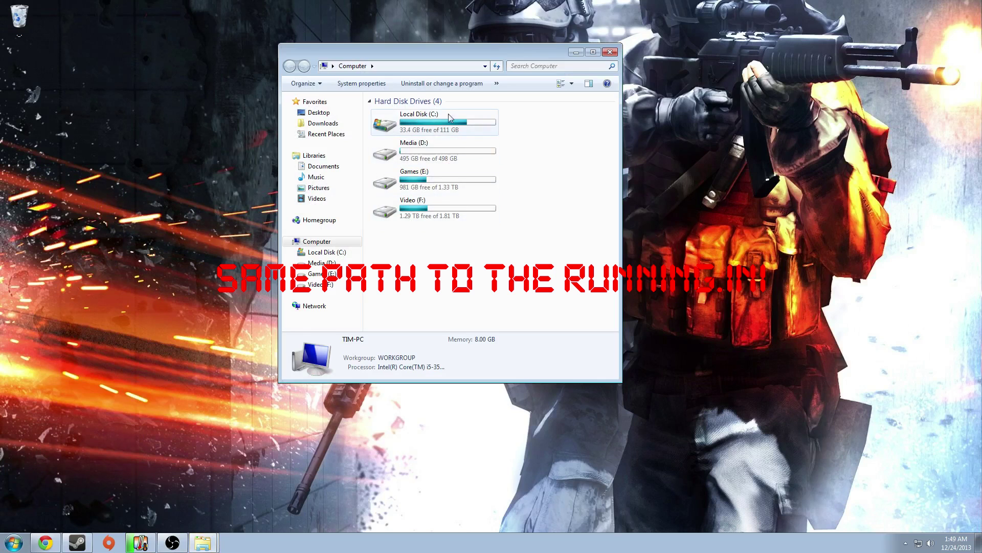
double_click(416, 124)
double_click(407, 189)
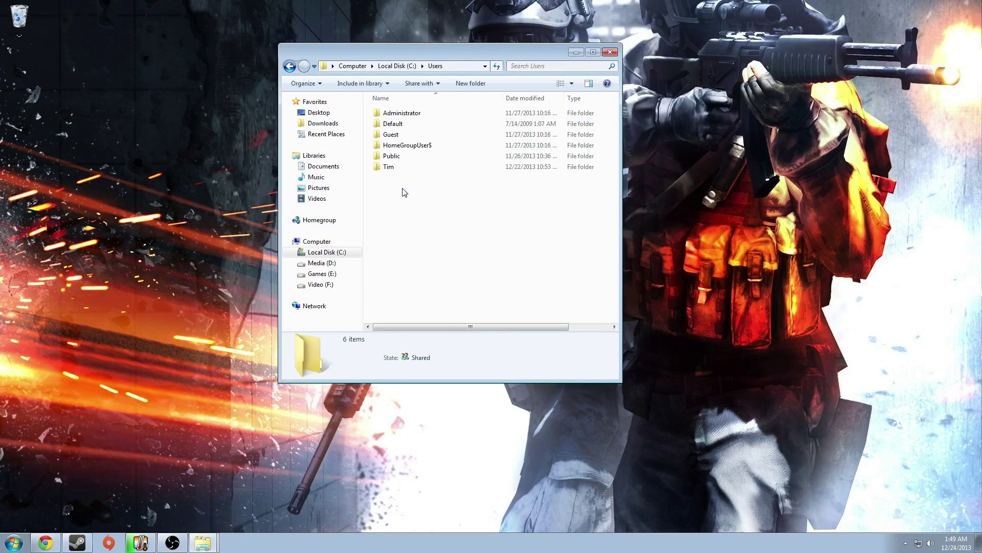
double_click(400, 168)
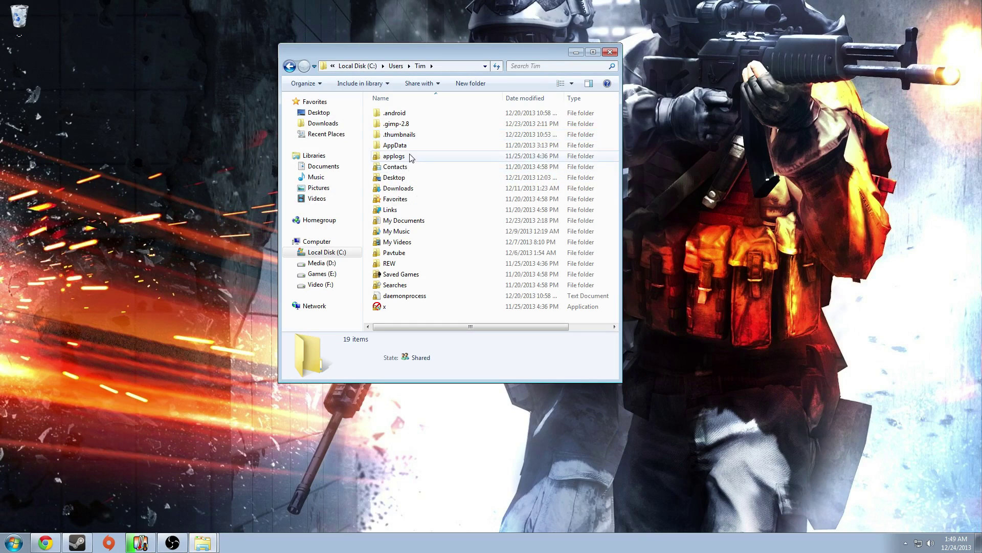
double_click(404, 154)
double_click(405, 135)
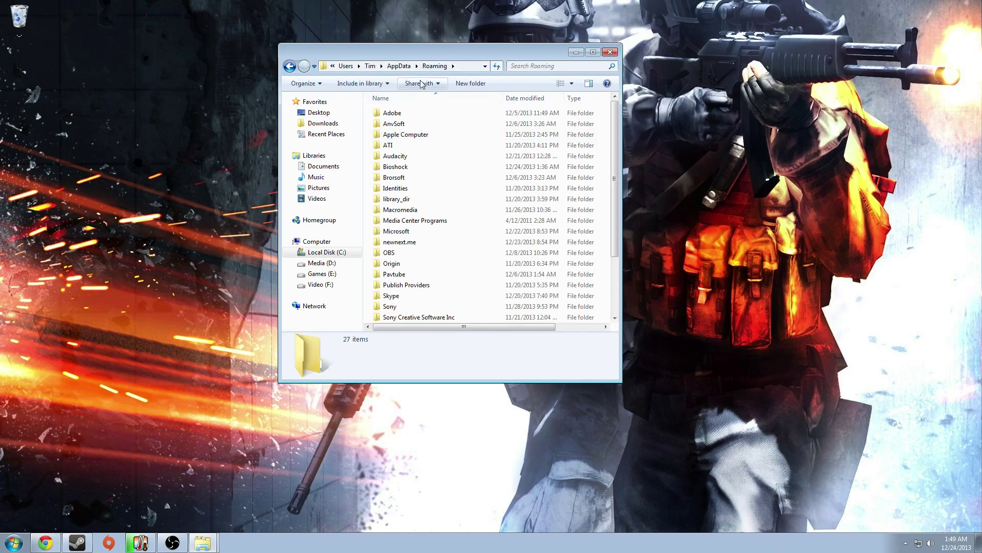
left_click(399, 66)
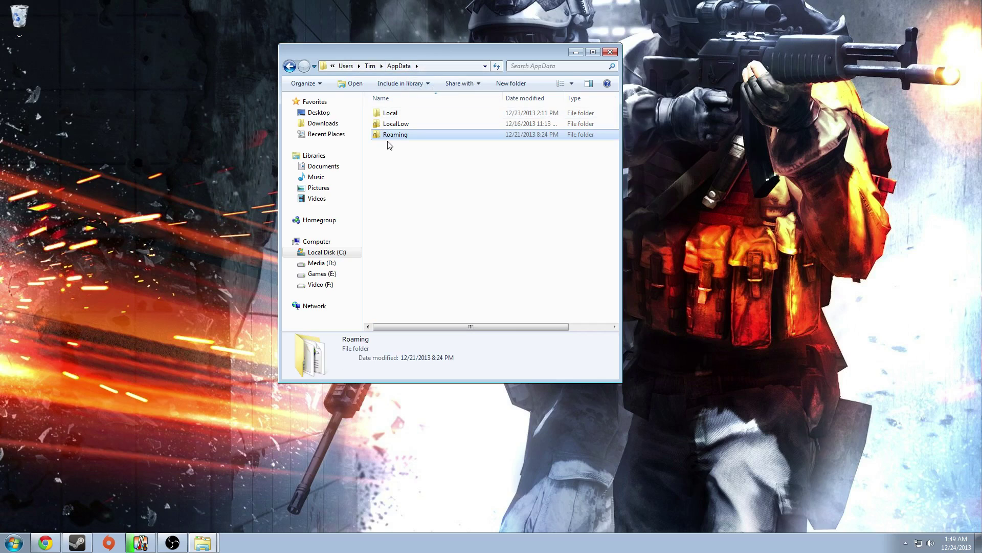
- Turn on Show hidden files, folders, and drives in Folder Options and click OK
left_click(304, 84)
left_click(320, 185)
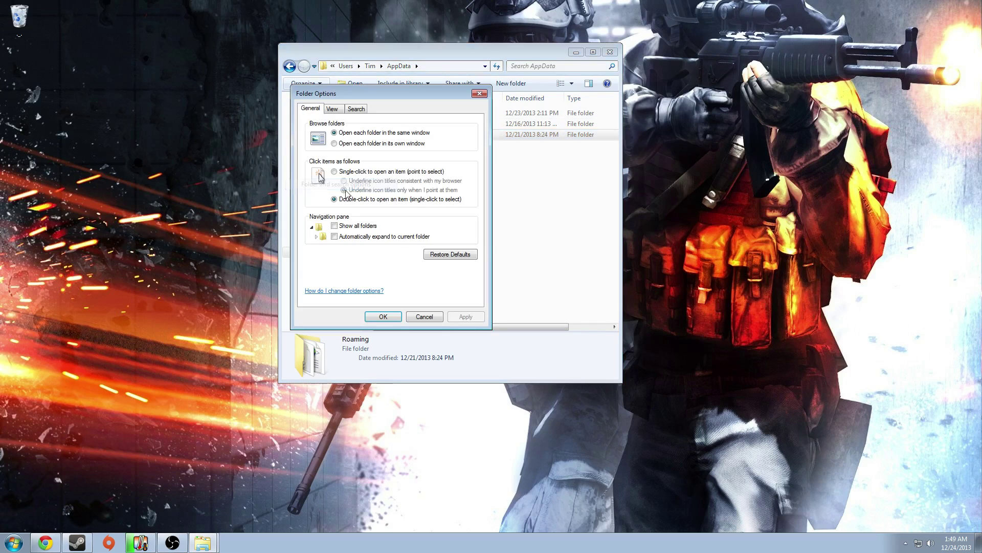
left_click(339, 110)
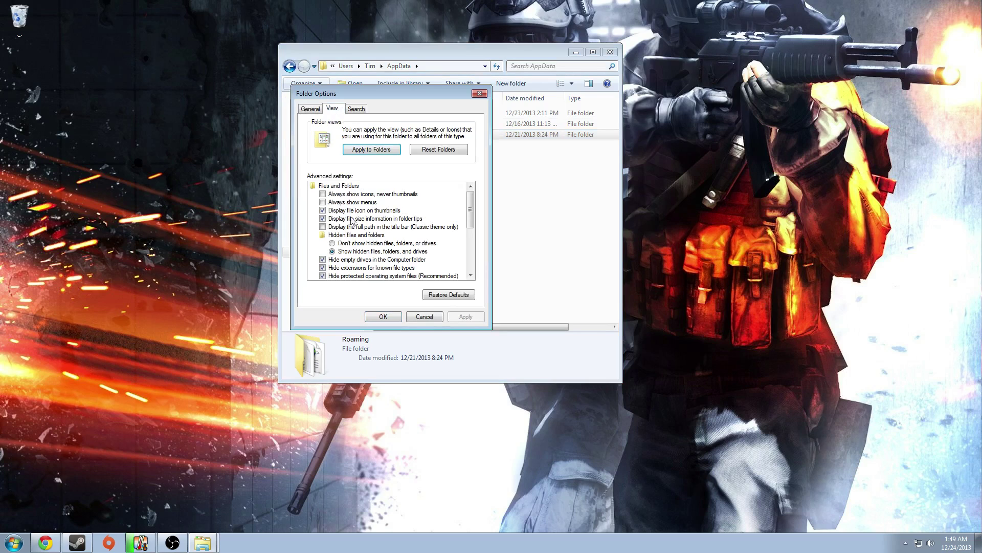
left_click(337, 252)
left_click(436, 318)
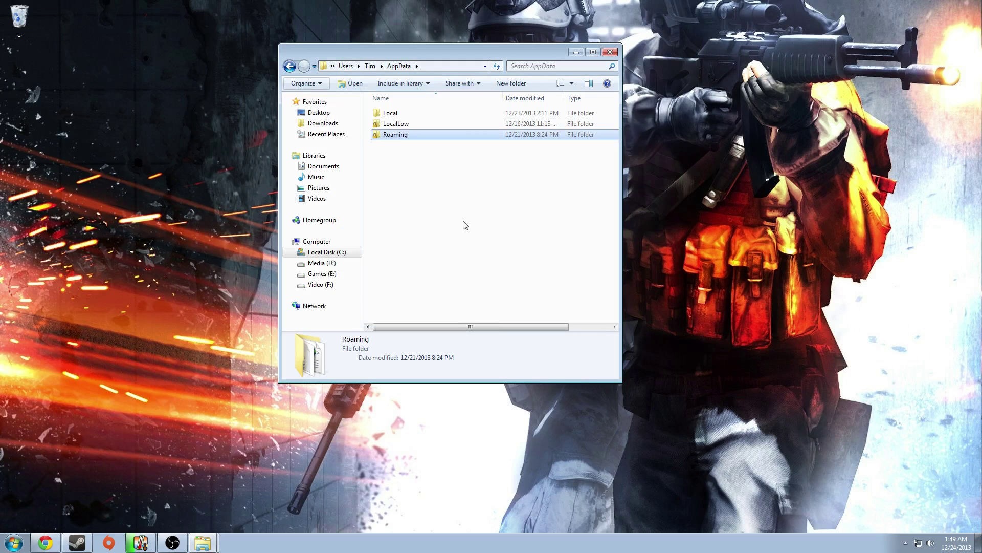
- Open Roaming\Bioshock and inspect the User, bioshock and Backup User config files
double_click(403, 138)
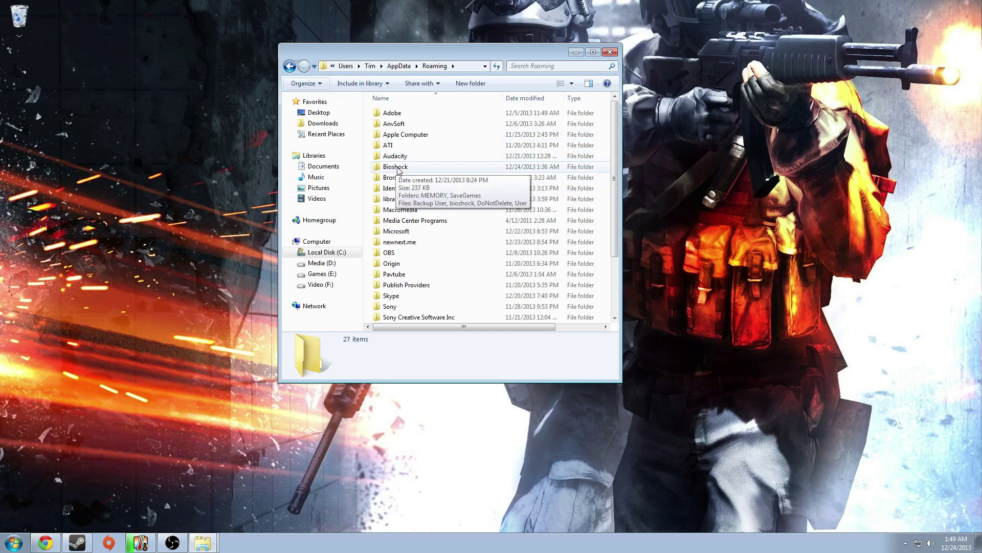
double_click(397, 168)
left_click(395, 169)
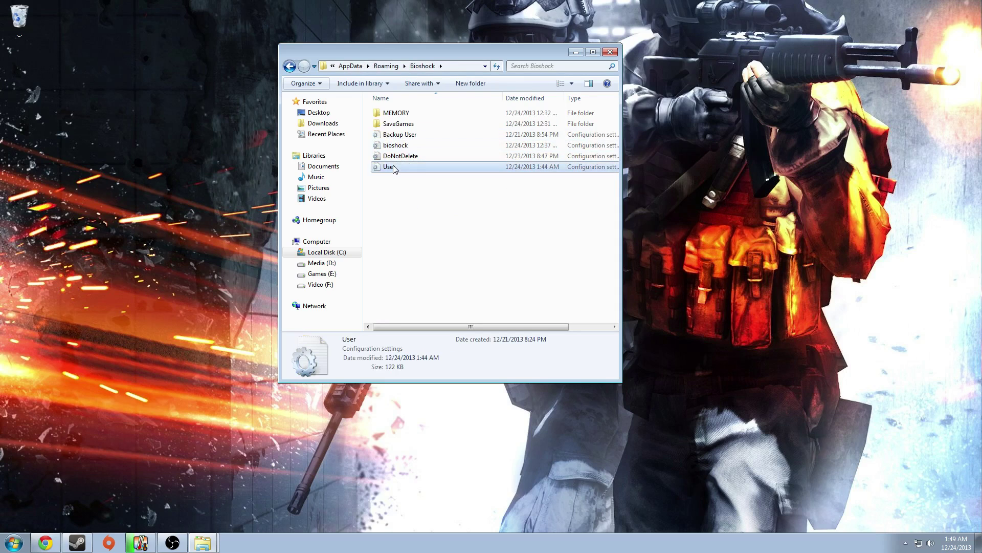
left_click(412, 147)
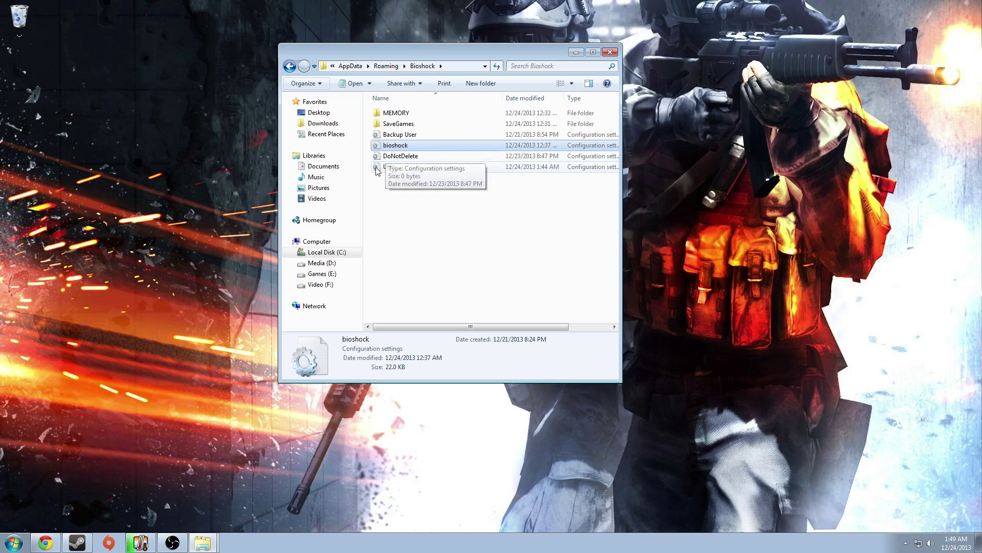
left_click(408, 135)
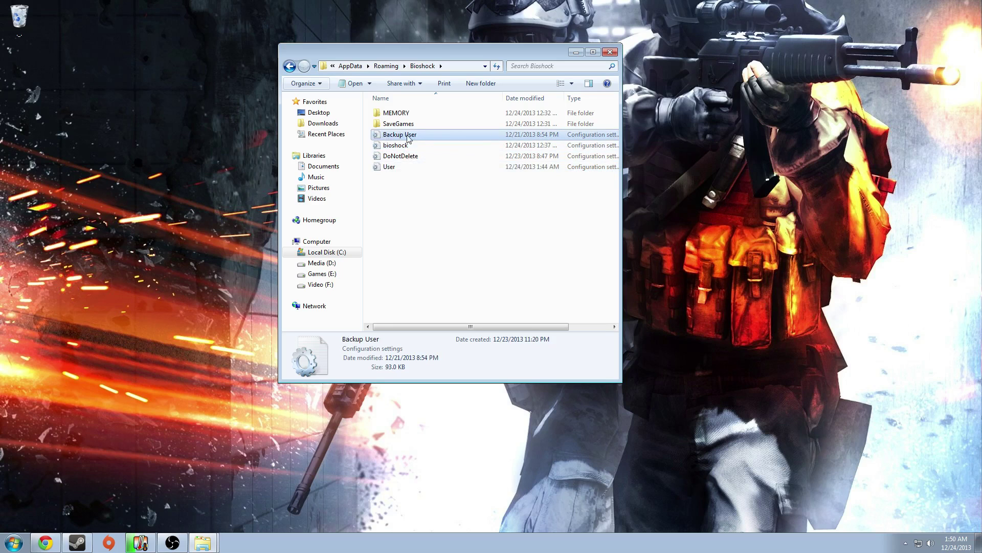
right_click(397, 168)
left_click(379, 263)
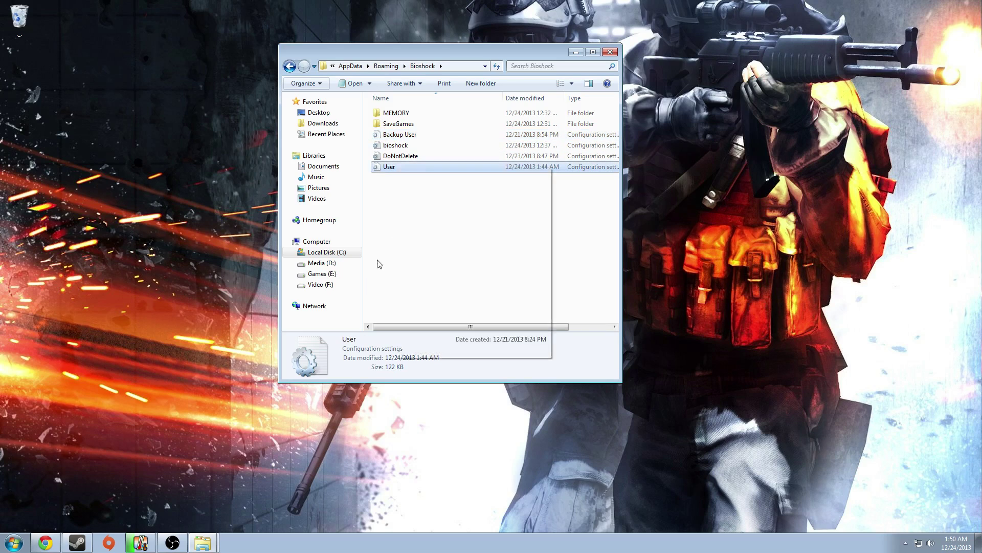
left_click(402, 148)
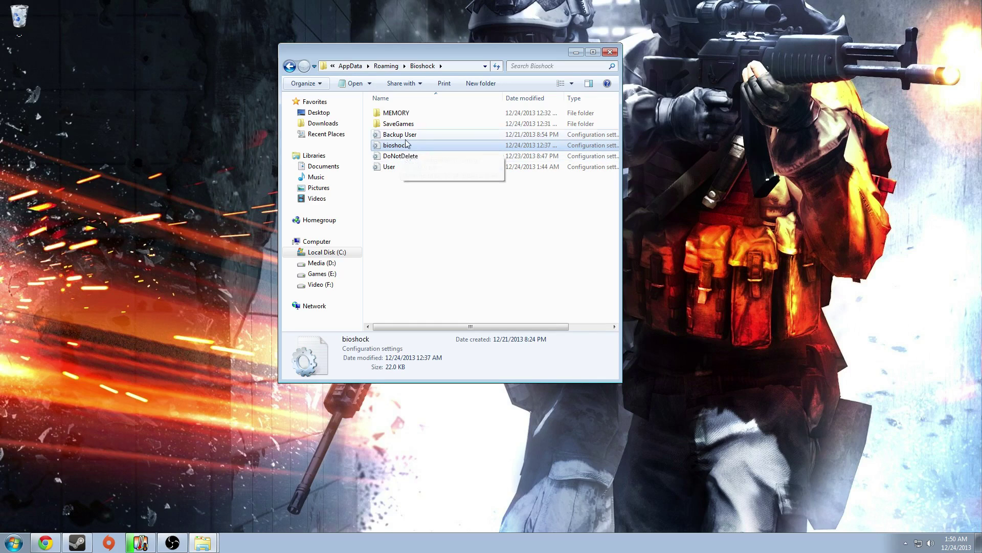
left_click(396, 168)
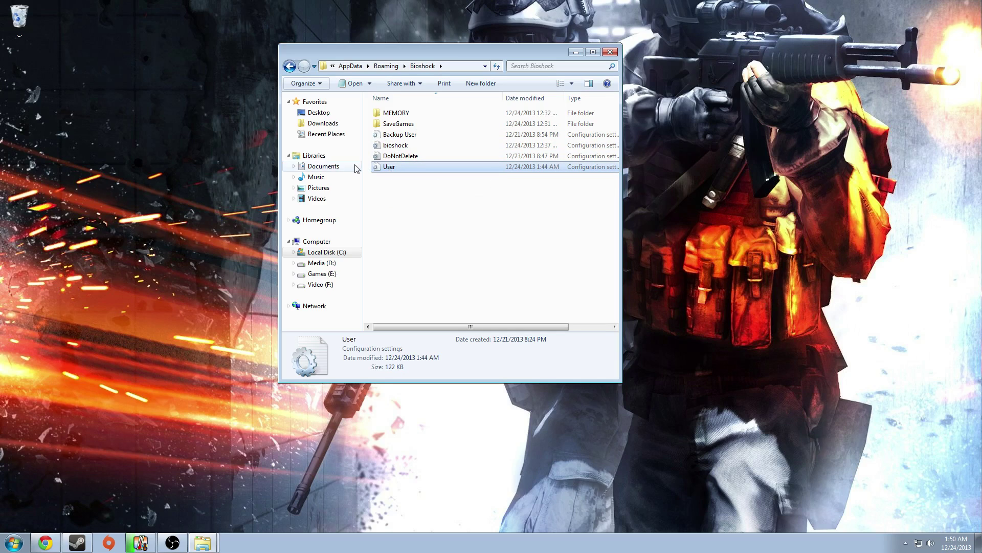
- Open bioshock.ini and search 'refresh' to locate DesiredRefreshRate=144
double_click(405, 146)
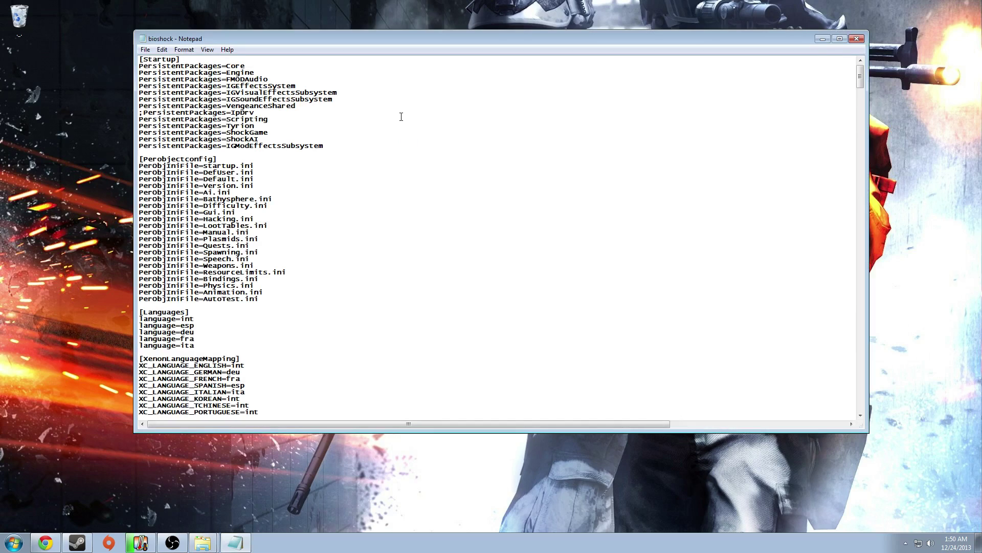
key("ctrl+f")
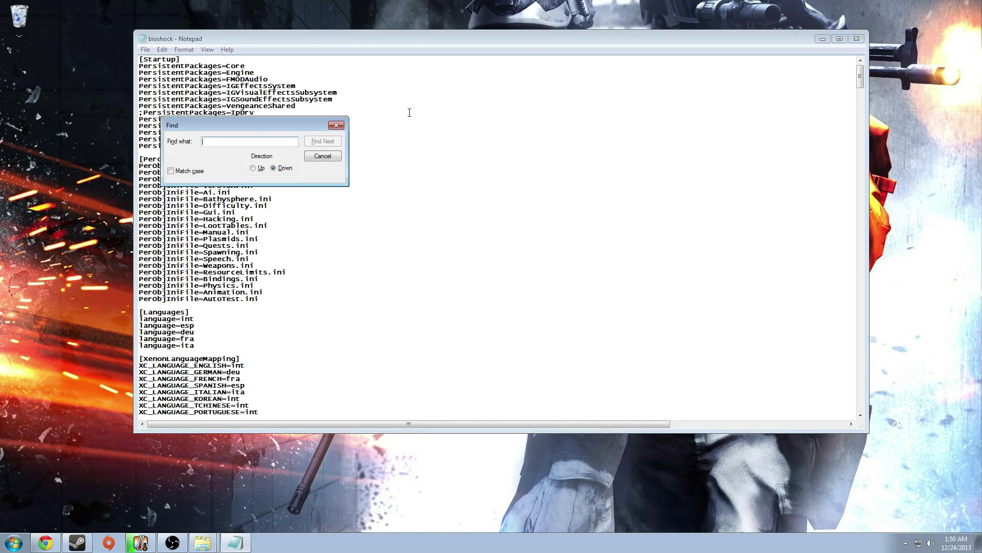
type("refresh")
key("Return")
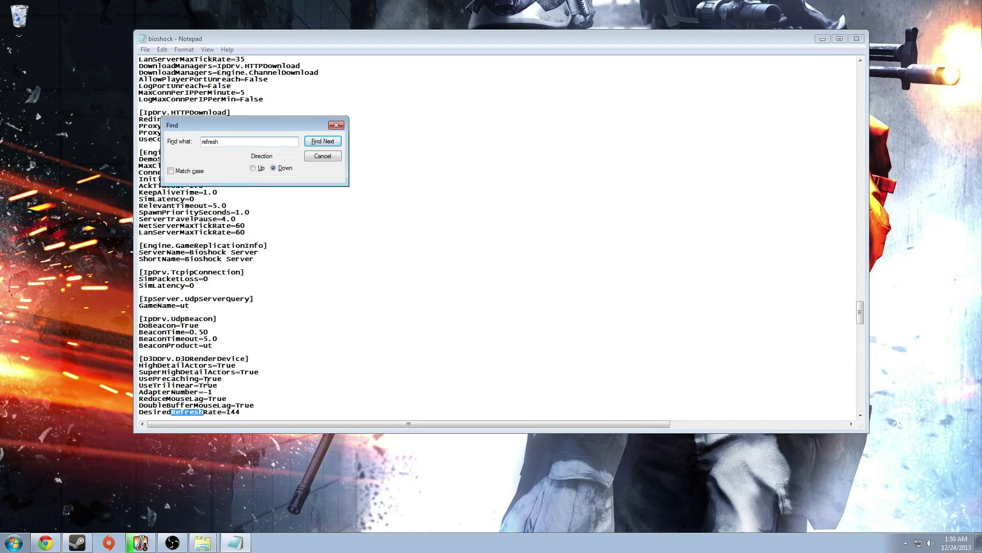
left_click(236, 413)
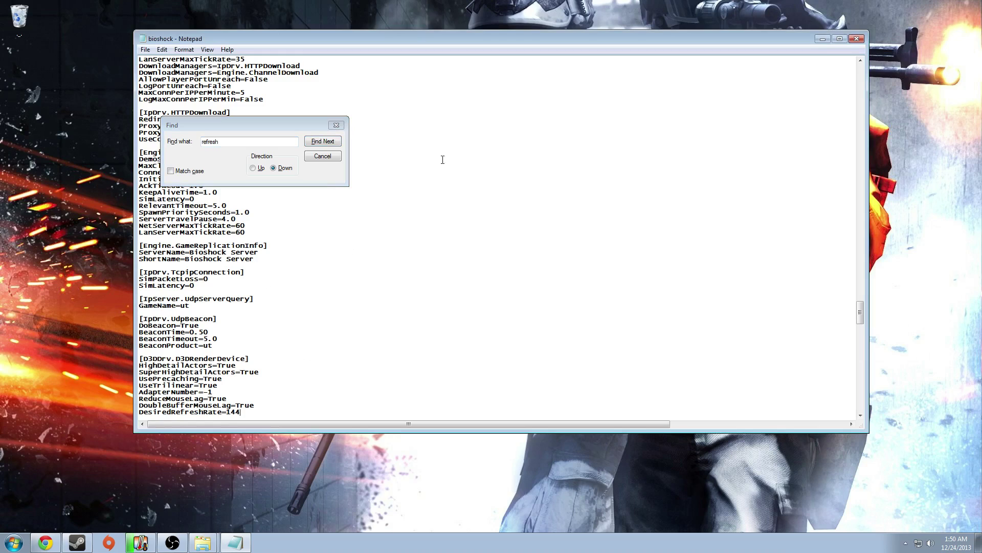
left_click_drag(241, 412, 228, 413)
- Close the Find box and Notepad, returning to the Bioshock folder
left_click(249, 414)
left_click(325, 157)
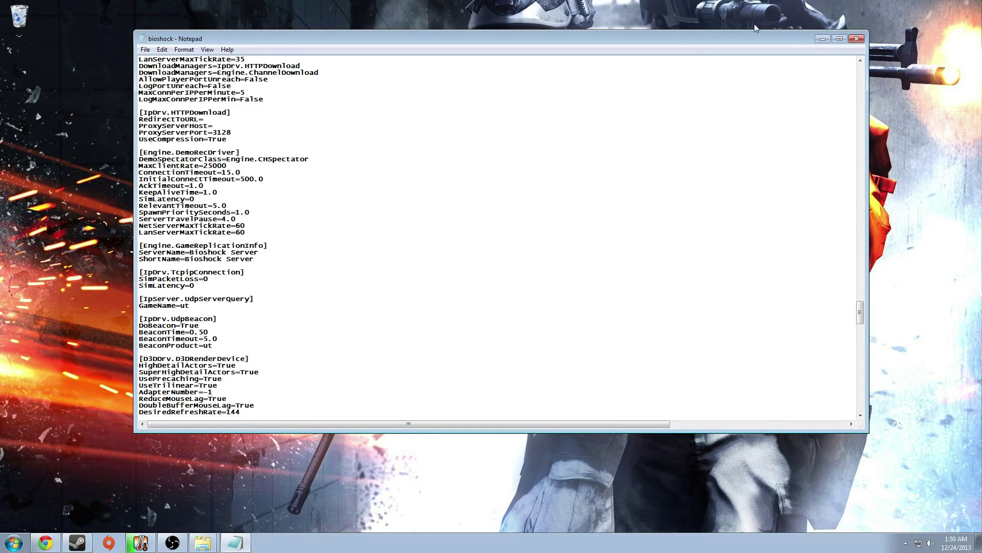
left_click(855, 38)
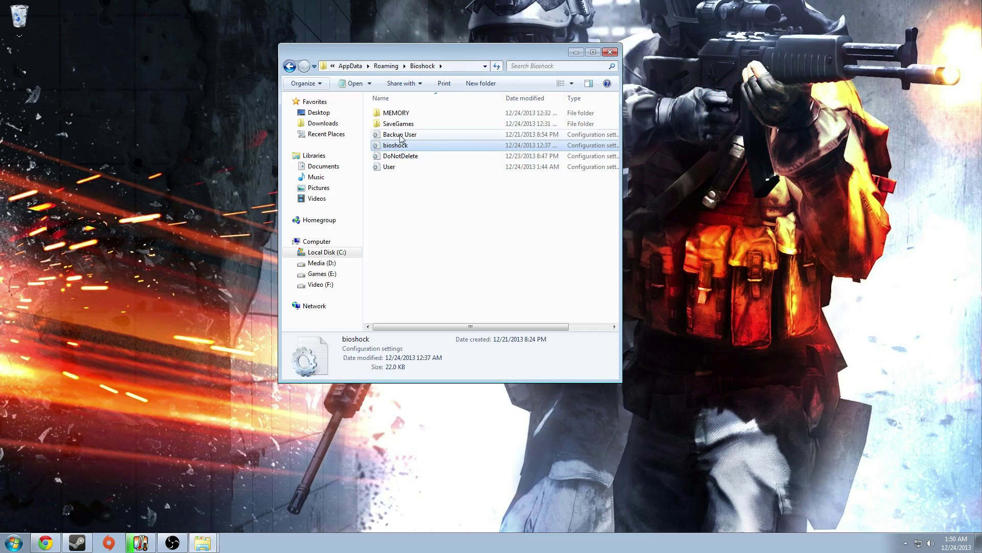
- Open User.ini in Notepad, move its window up and scroll down to the F-key bindings
double_click(387, 167)
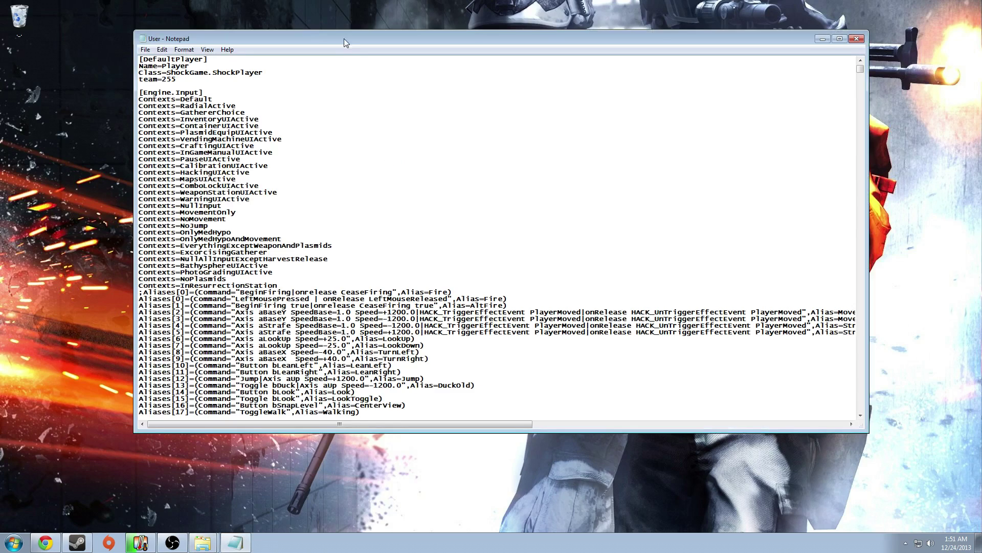
left_click_drag(344, 38, 402, 16)
left_click(375, 87)
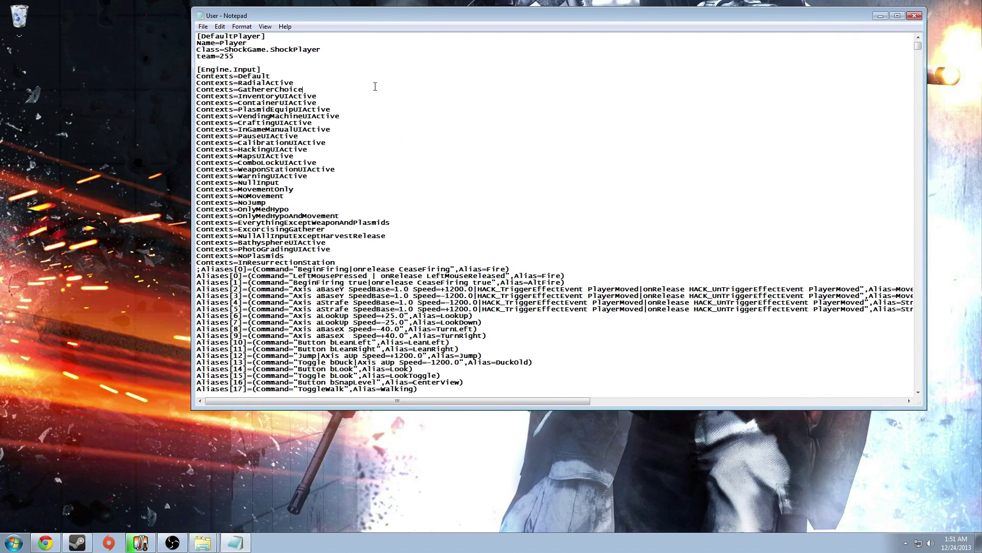
scroll(403, 118, "down", 20)
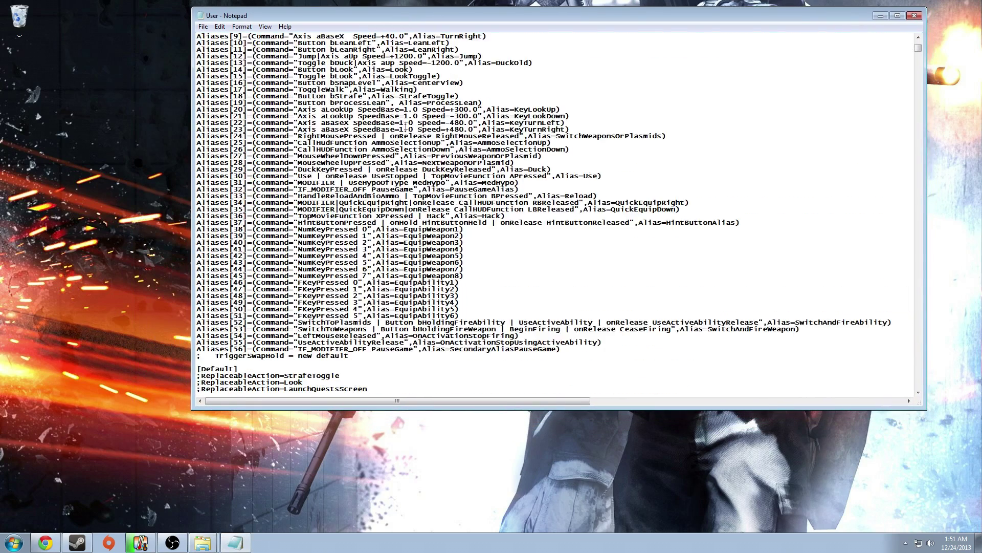
scroll(402, 136, "down", 4)
scroll(402, 135, "down", 11)
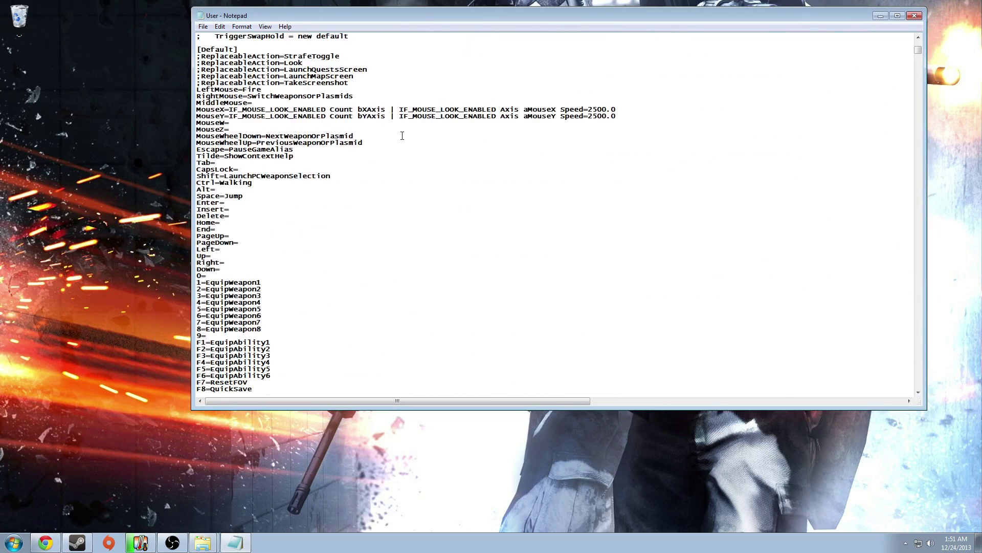
- Highlight the F7=ResetFOV binding, then point out F10=SetFOV 95 and the empty F12 binding
left_click_drag(249, 243, 210, 243)
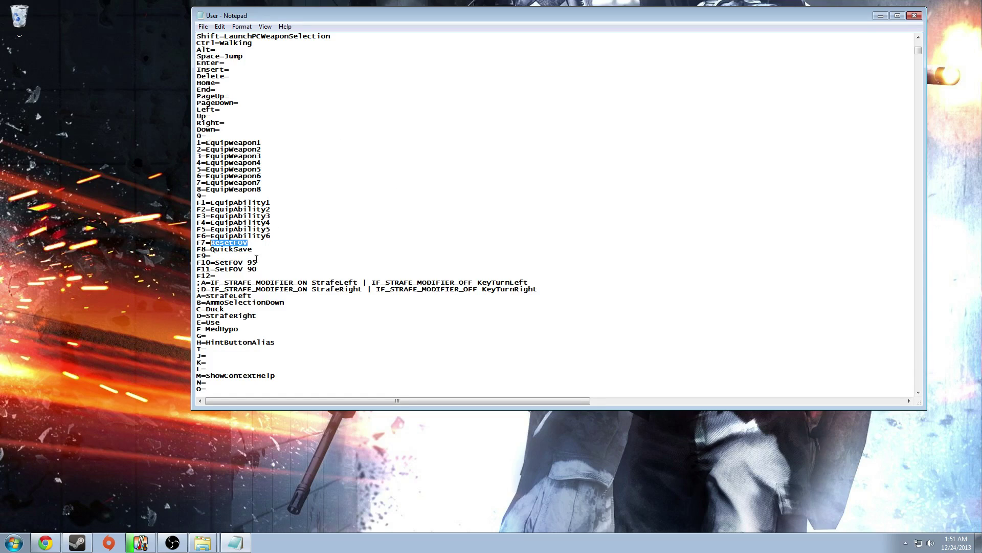
left_click(215, 256)
left_click(210, 243)
left_click_drag(250, 243, 211, 244)
left_click(250, 242)
left_click_drag(250, 243, 211, 244)
left_click(261, 264)
left_click(229, 277)
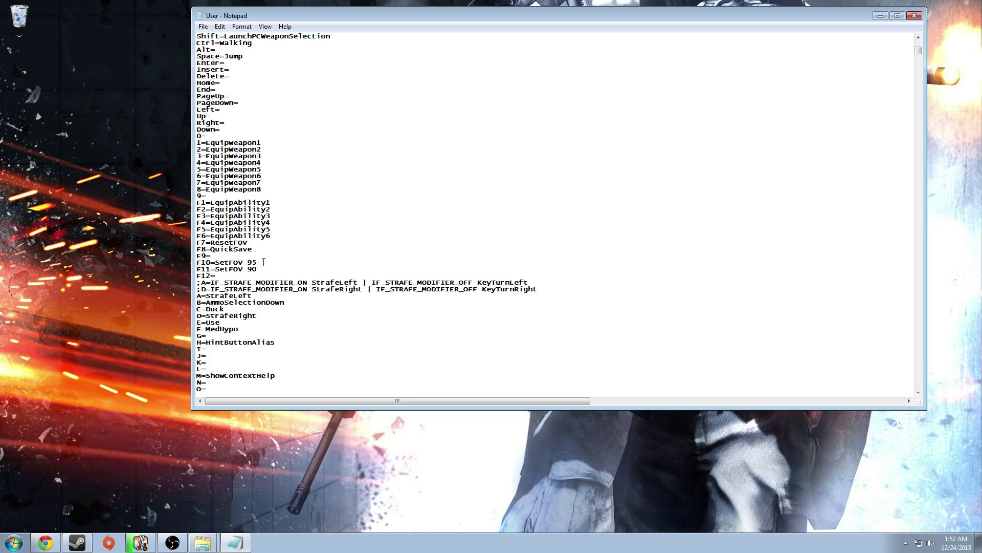